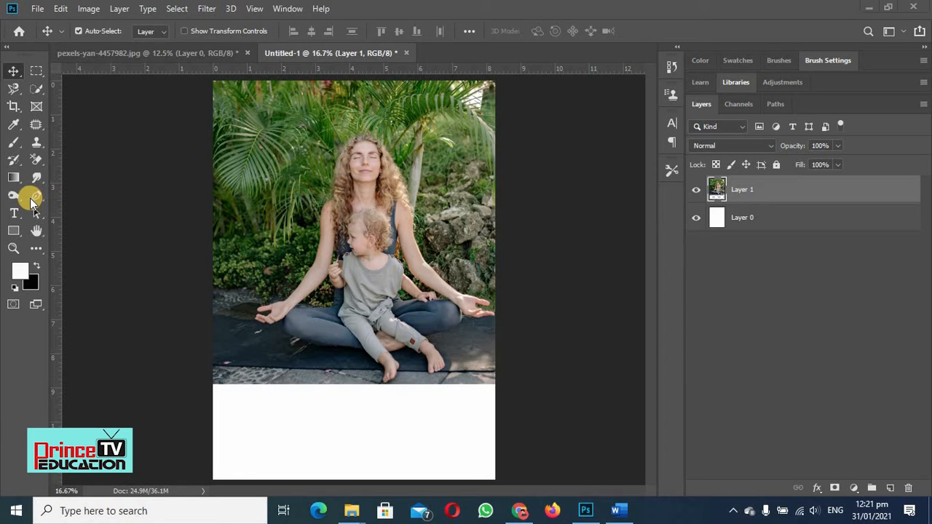
On a new layer, draw a white Pen-tool shape's wavy edge about 2540 px wide across the photo's lower part, dipping left and rising right
left_click(888, 488)
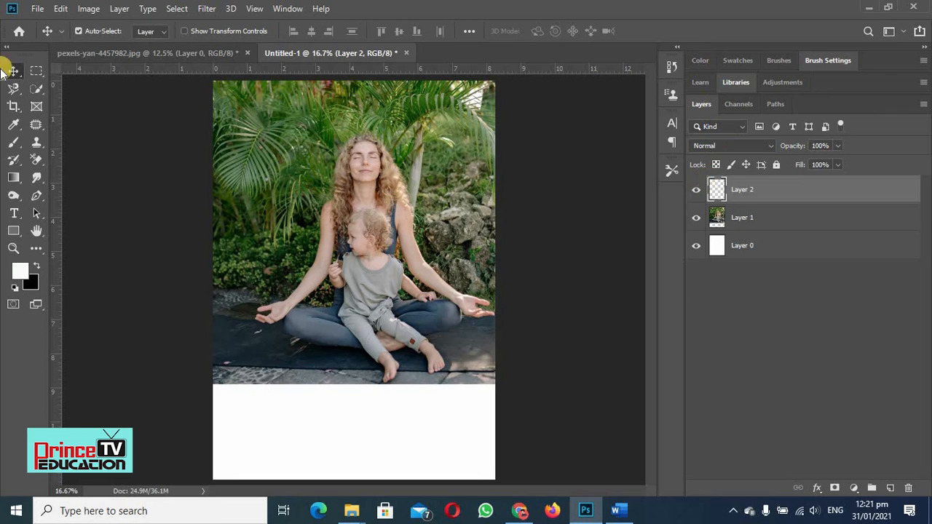
left_click(37, 197)
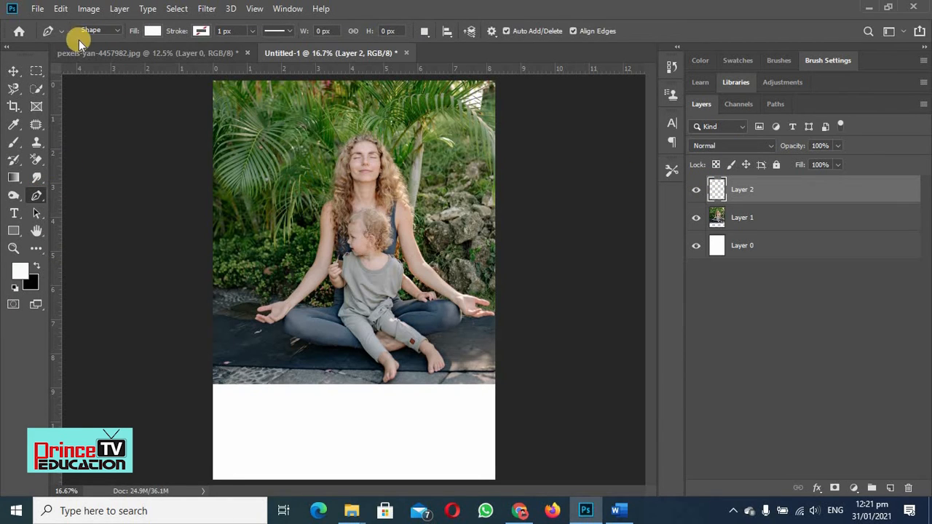
left_click(213, 332)
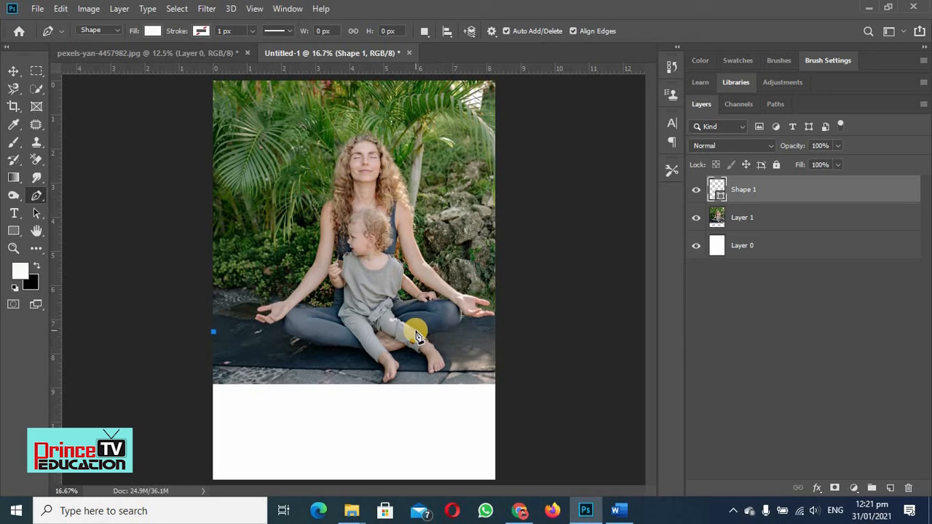
left_click(356, 322)
left_click_drag(386, 304, 423, 267)
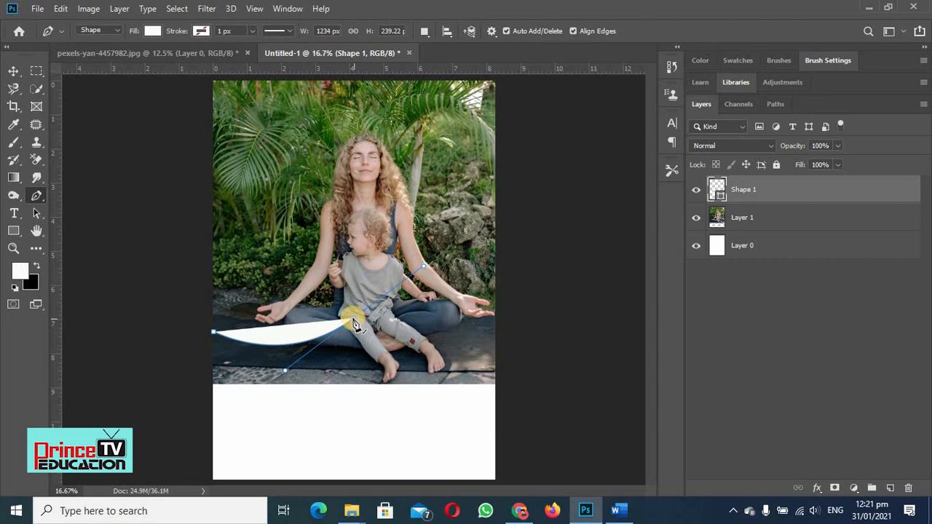
left_click(353, 319, "alt")
left_click_drag(502, 341, 577, 416)
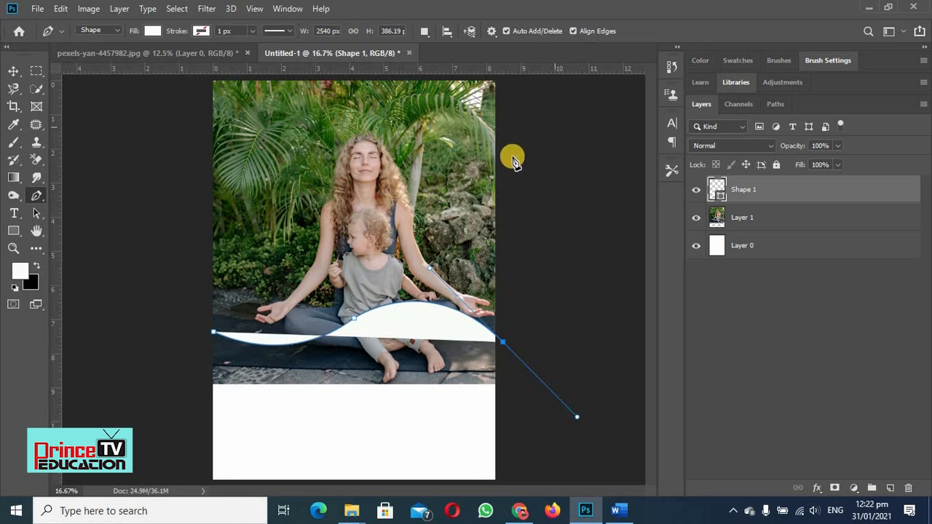
Continue the path just outside the page's upper corners and close it, so the shape covers everything above the wave
left_click(506, 77)
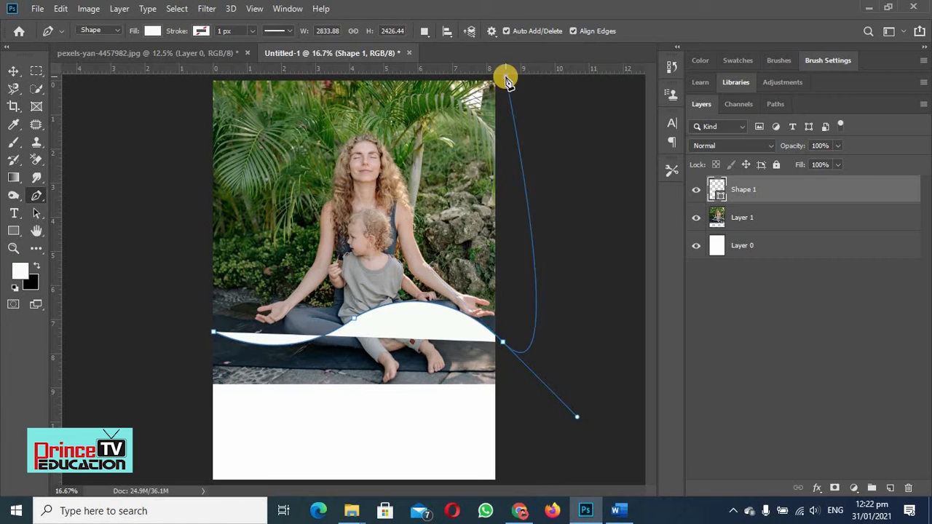
left_click(206, 77)
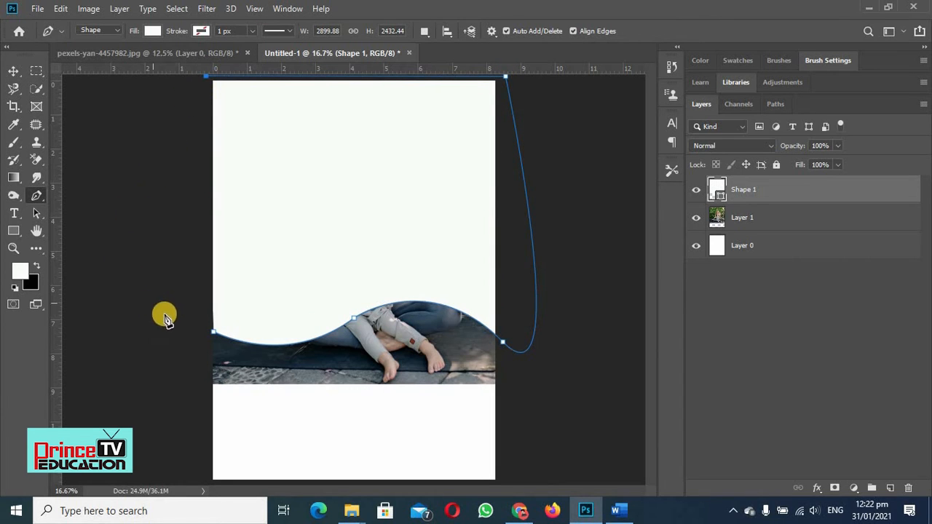
left_click(194, 318)
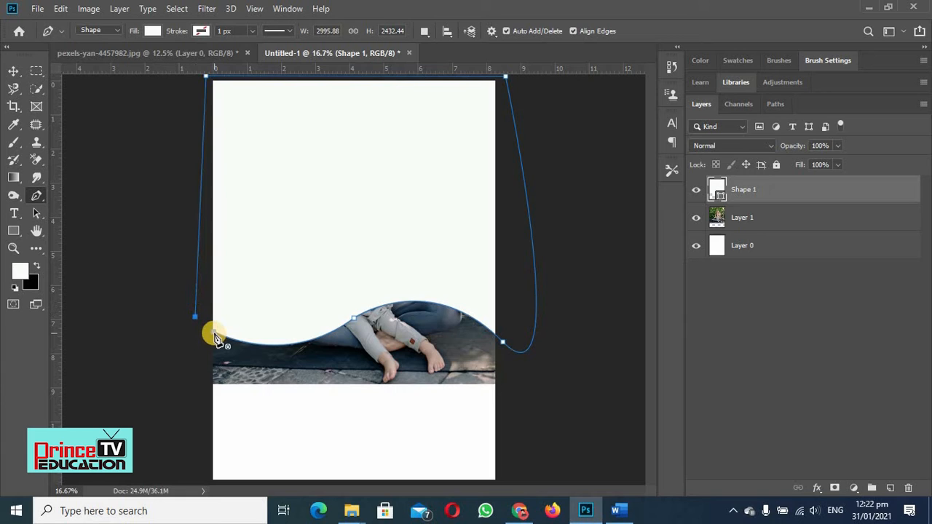
left_click(214, 333)
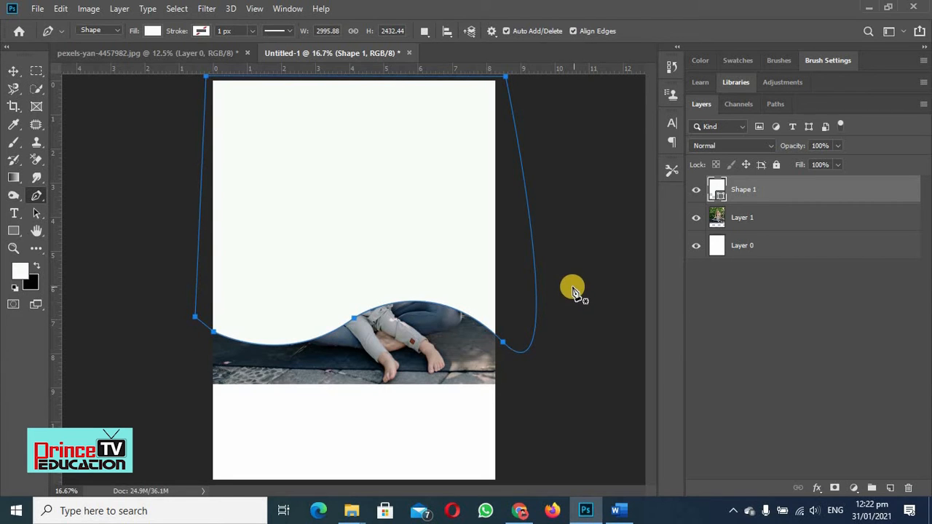
Place the wave shape's layer beneath the photo layer and clip the photo to it
left_click(12, 73)
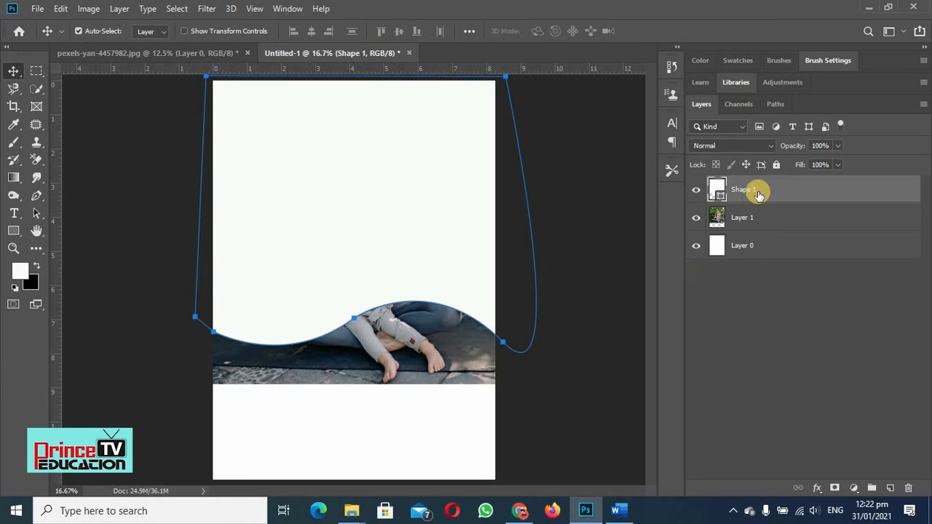
left_click_drag(762, 197, 762, 231)
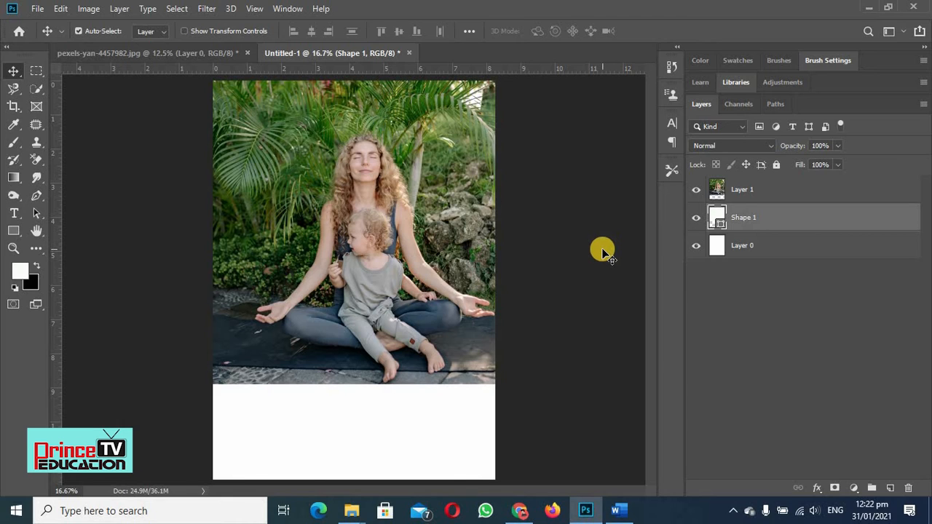
left_click(773, 201, "alt")
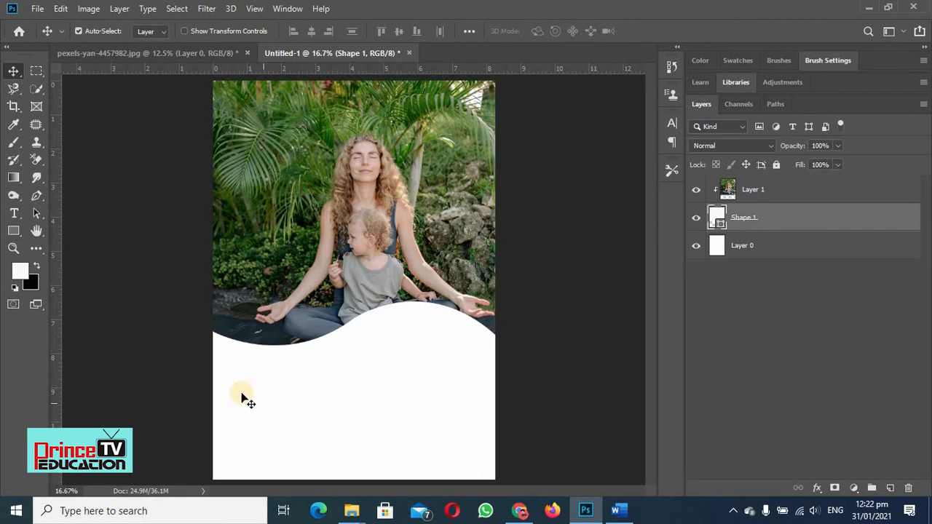
Reposition the clipped photo inside the wave shape, with the woman and child higher and slightly right of the page centre
left_click_drag(362, 154, 356, 209)
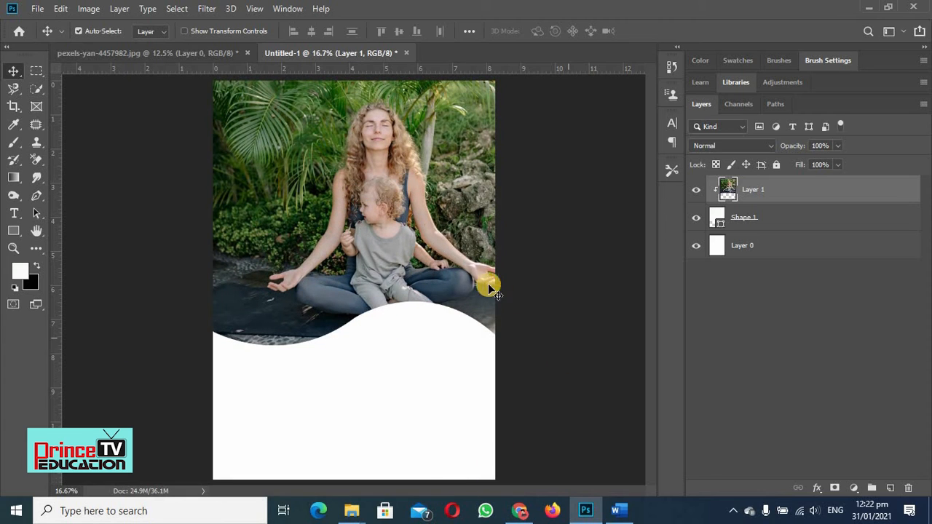
left_click(447, 311)
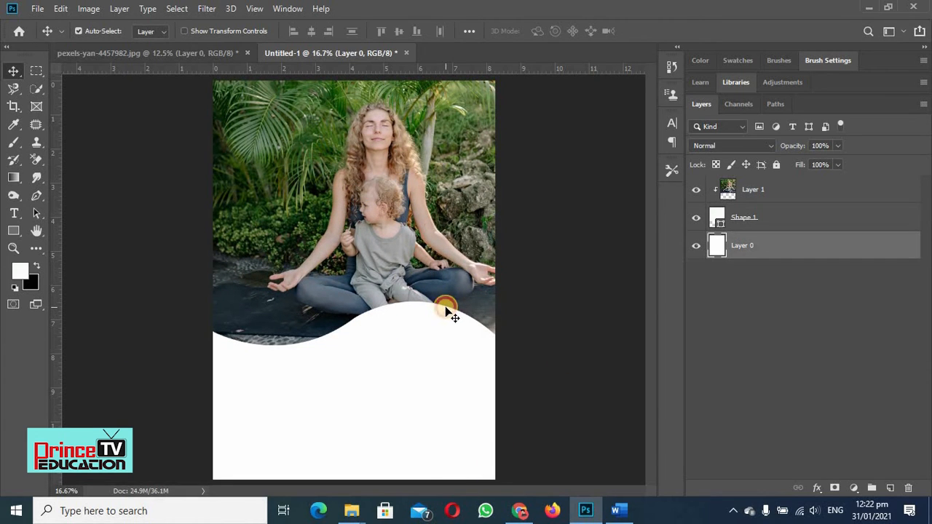
mouse_move(409, 216)
left_mouse_down()
mouse_move(421, 187)
mouse_move(422, 217)
left_mouse_up()
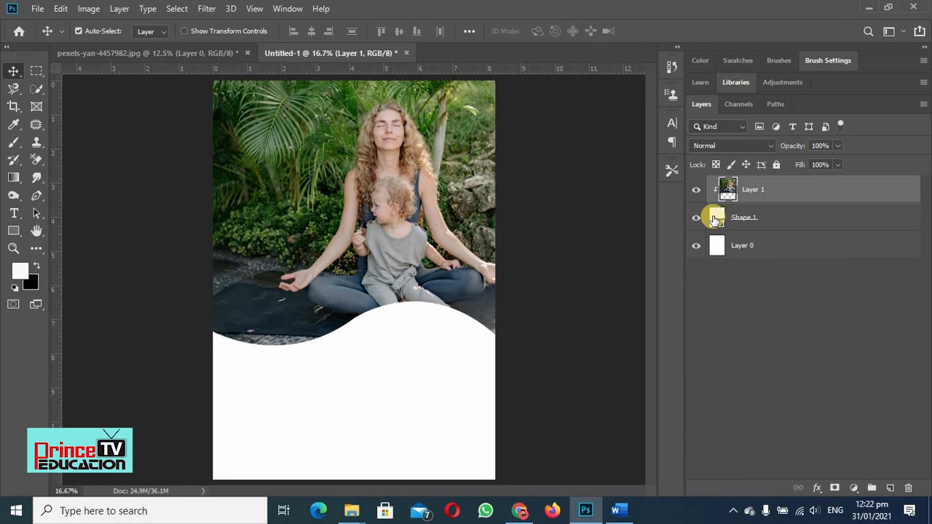
Try to shift the wave shape slightly left from its curved lower edge
left_click(716, 219)
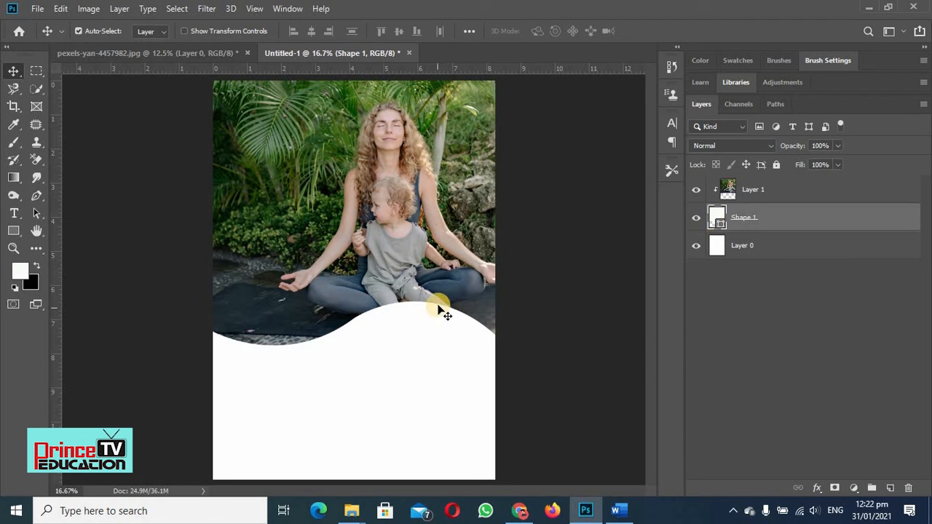
mouse_move(441, 309)
left_mouse_down()
mouse_move(441, 270)
mouse_move(429, 278)
mouse_move(430, 313)
left_mouse_up()
left_click(277, 183)
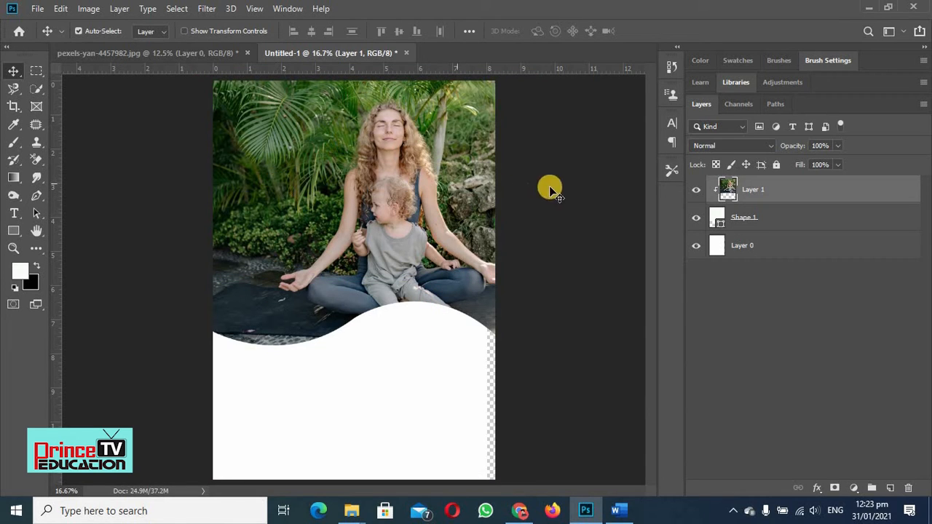
Move the wave shape slightly up and to the right while the clipped photo is hidden, and show the photo again
left_click(696, 189)
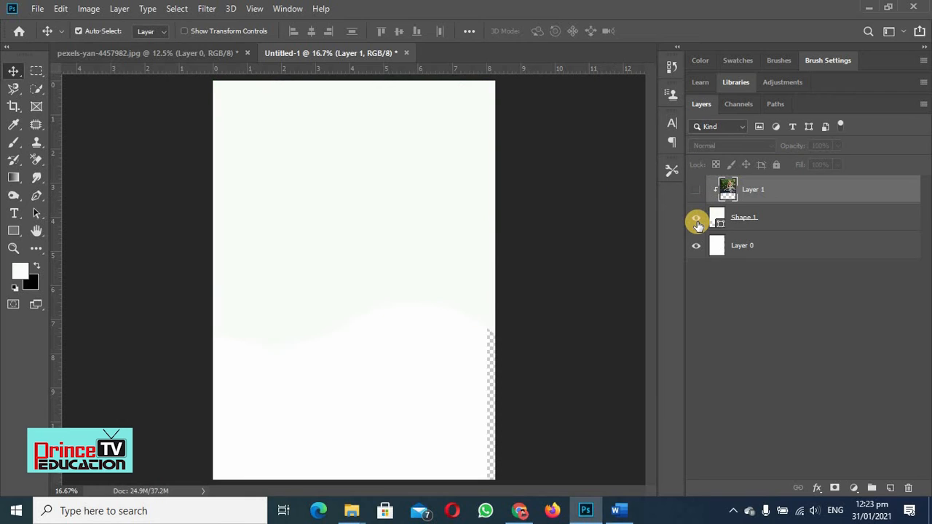
left_click(717, 218)
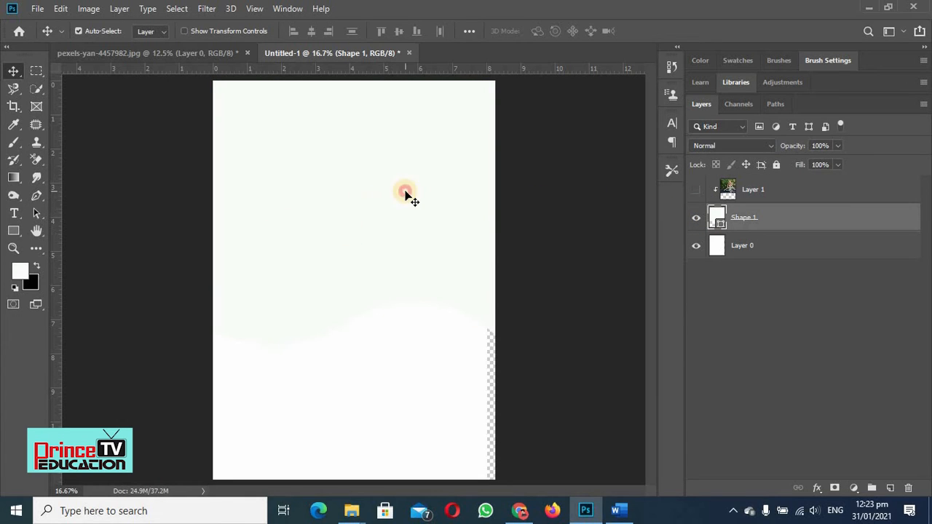
left_click_drag(386, 206, 395, 187)
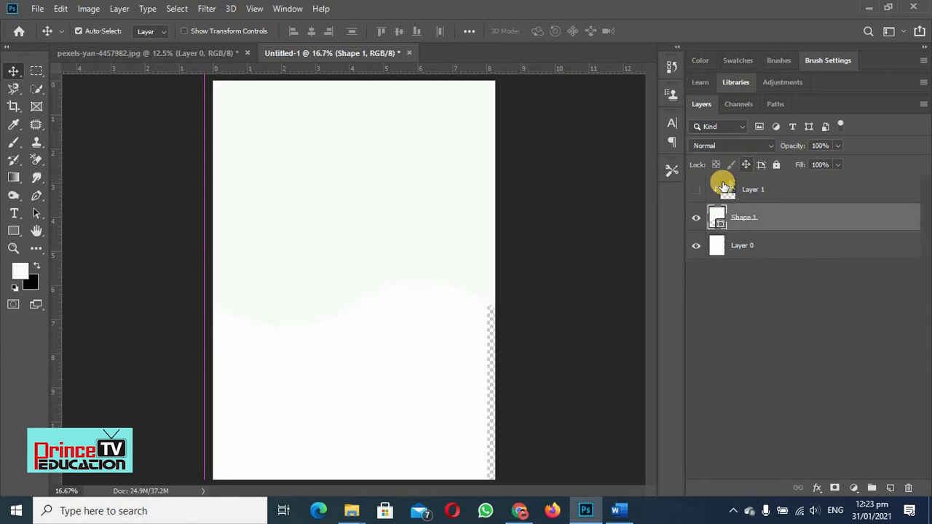
left_click(696, 190)
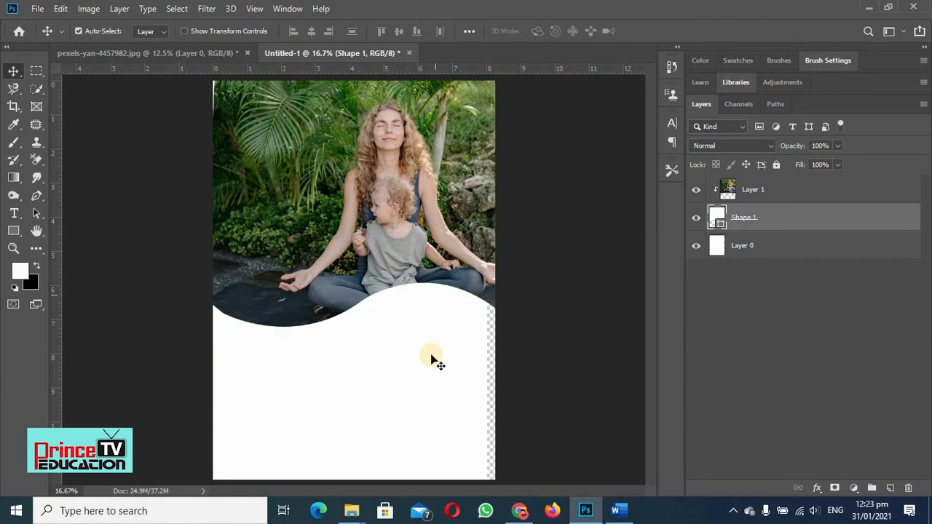
Shift the white background back over the whole page and move the clipped photo left and slightly down inside the wave
left_click_drag(368, 401, 377, 398)
left_click(563, 257)
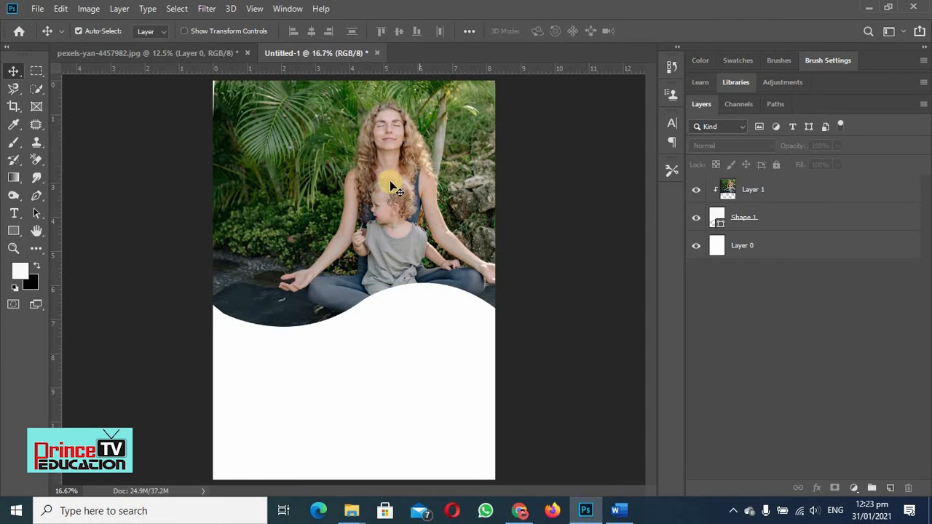
left_click_drag(390, 182, 335, 189)
mouse_move(353, 158)
left_mouse_down()
mouse_move(360, 168)
mouse_move(357, 150)
left_mouse_up()
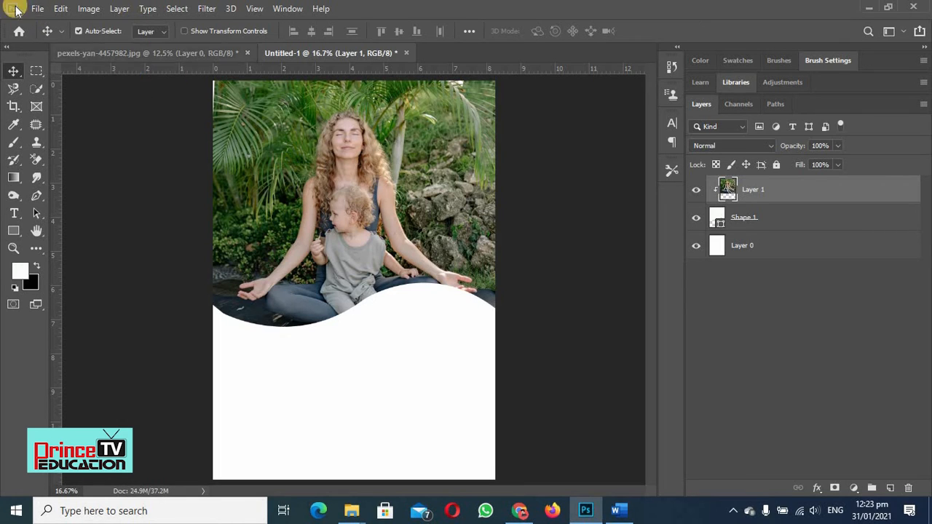
In the pexels-yan-4457982.jpg document, add the text LOVE on a new layer over the palm leaves beside the woman
left_click(125, 60)
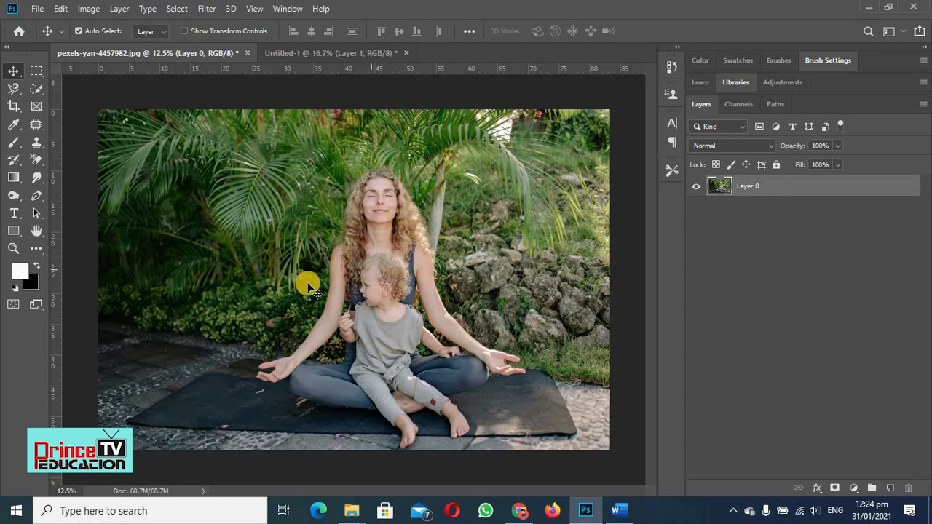
left_click(890, 487)
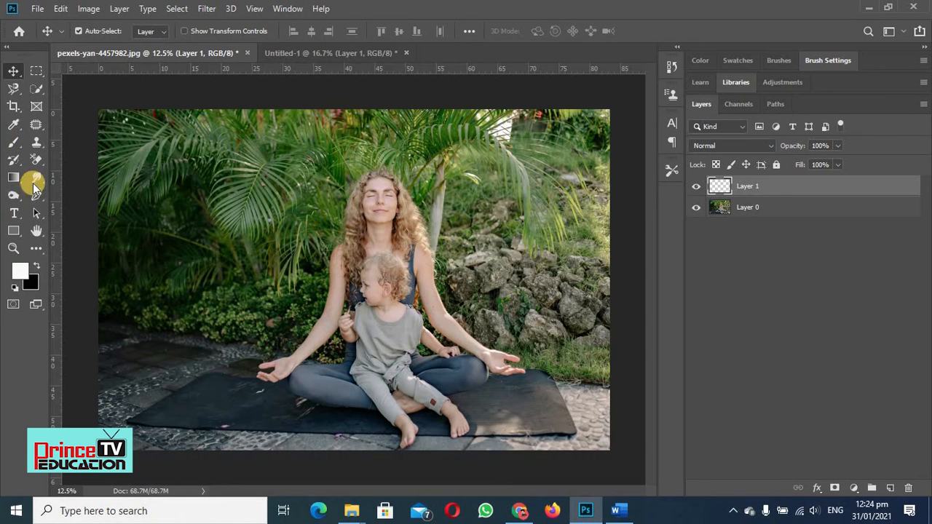
left_click(14, 213)
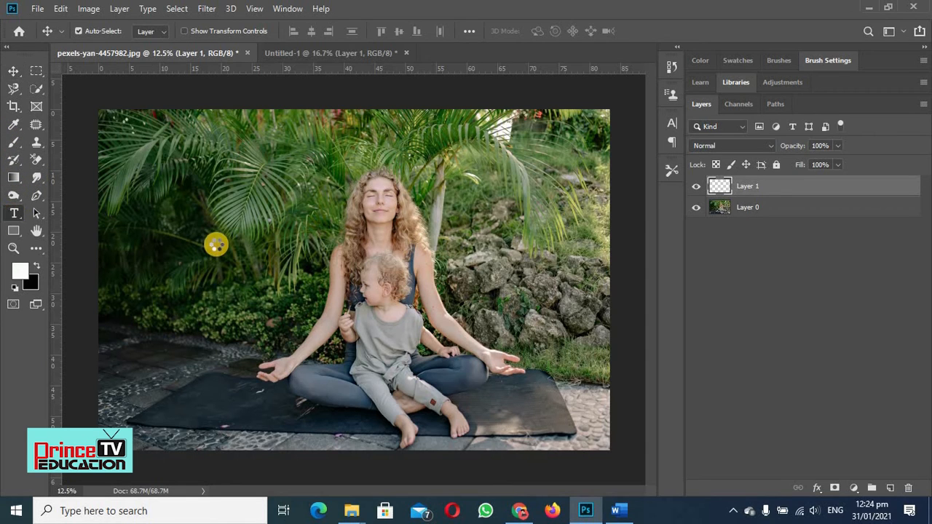
left_click(288, 232)
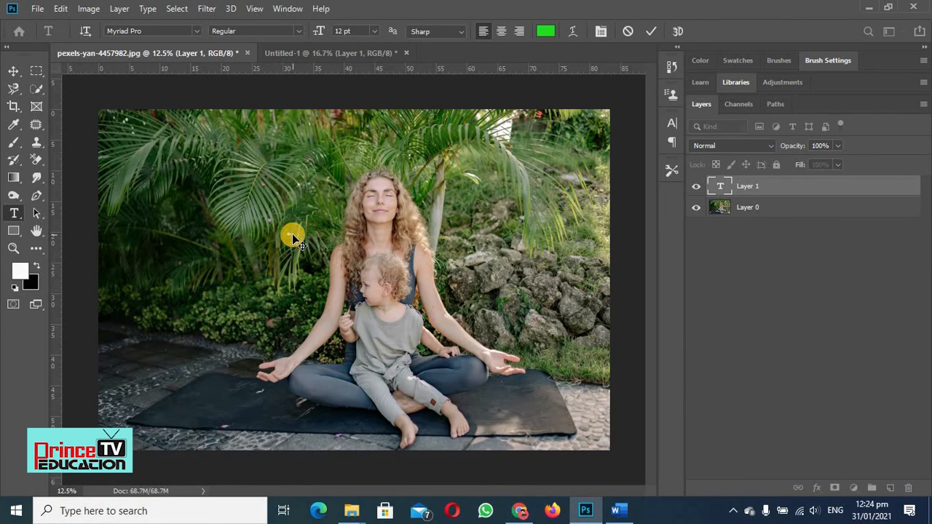
left_click(15, 72)
Enlarge the small LOVE text over the palm leaves proportionally to about 386% and apply the transform
key("z")
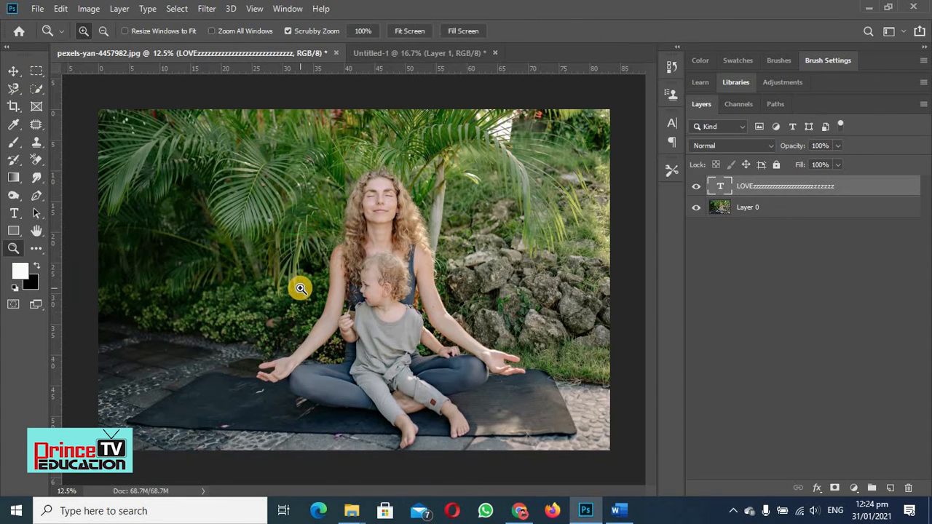
left_click(301, 289)
left_click(301, 289)
left_click(300, 288)
left_click(300, 287)
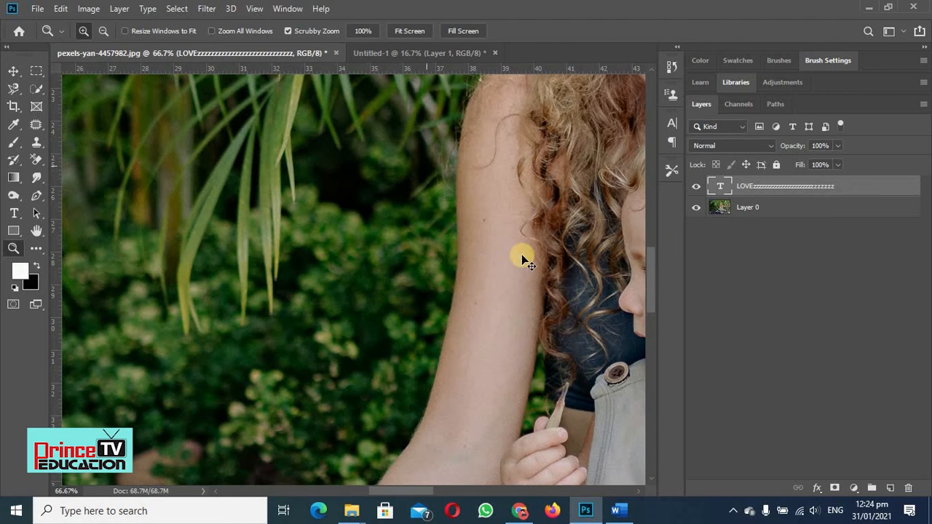
key("v")
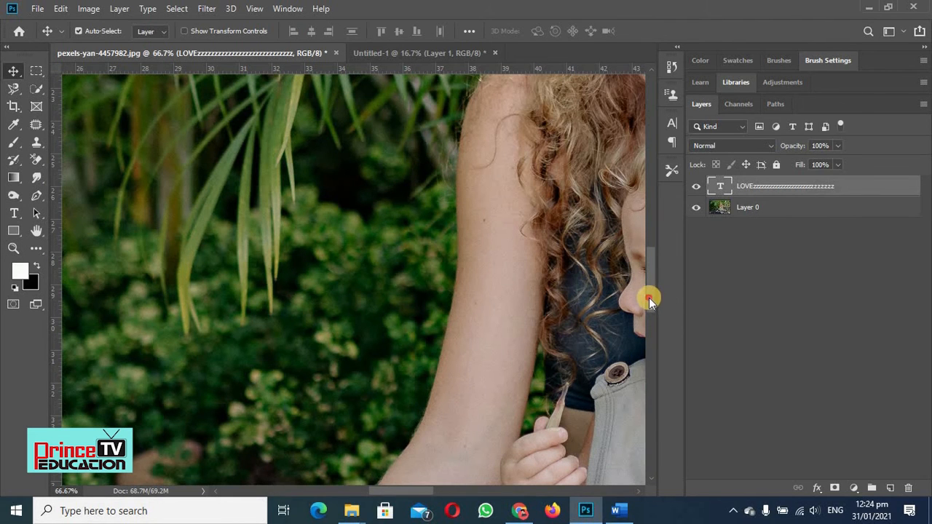
left_click_drag(648, 298, 656, 259)
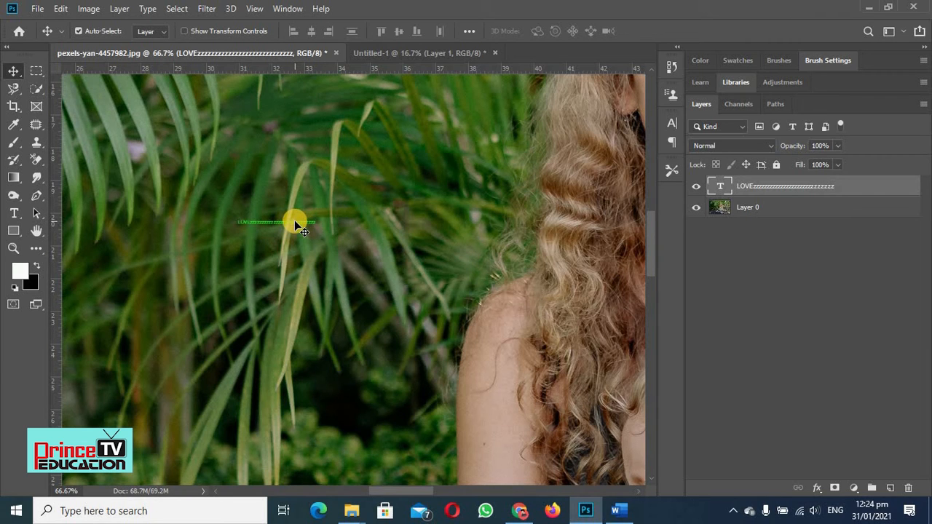
key("ctrl")
key("ctrl+t")
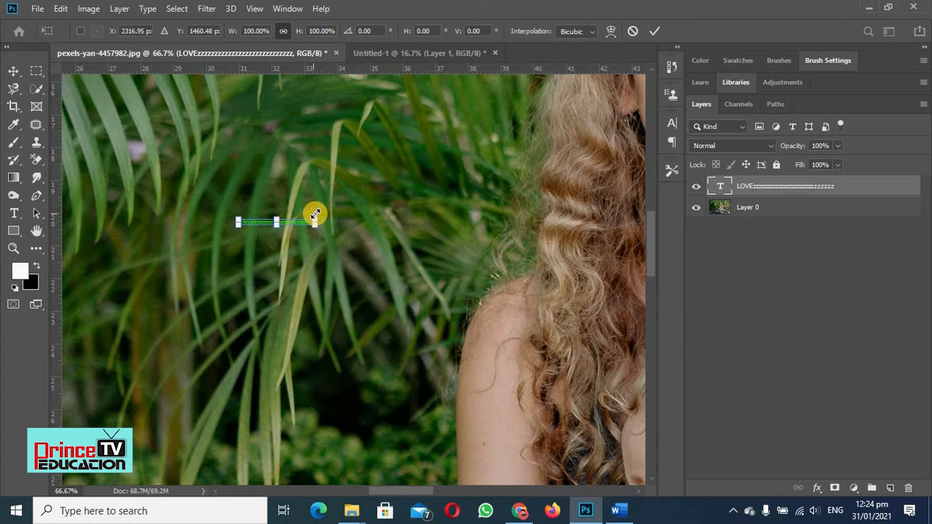
left_click_drag(377, 190, 537, 93)
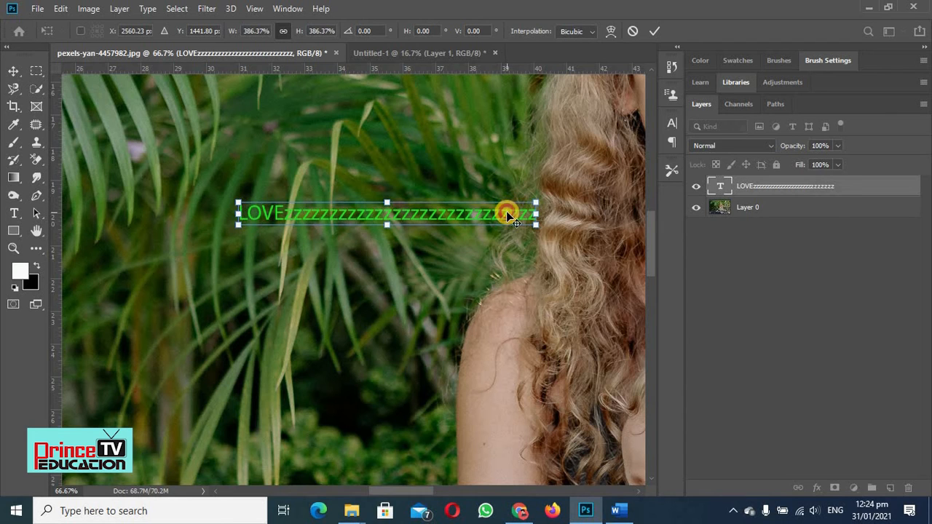
key("Return")
Delete the stray z letters after LOVE so the text layer reads only LOVE
key("t")
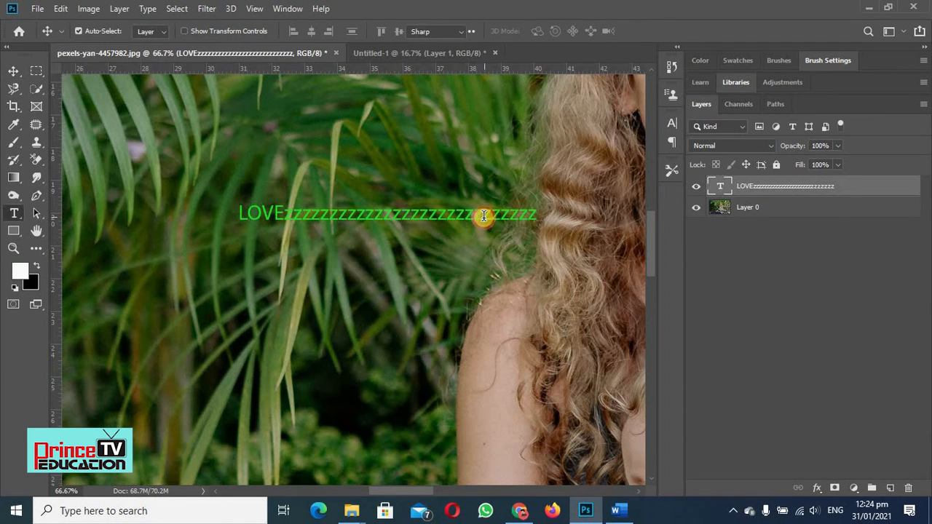
left_click(483, 215)
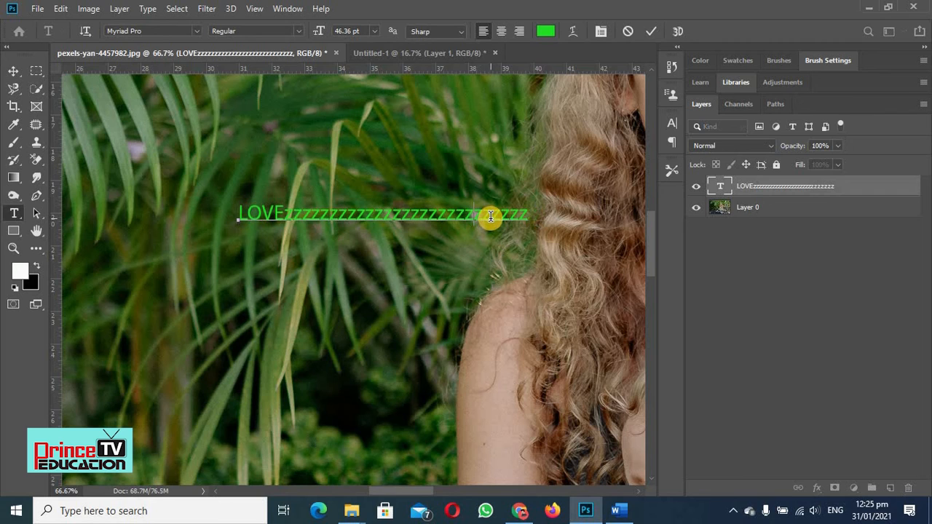
key("BackSpace")
key("BackSpace")
key("BackSpace")
key("BackSpace")
key("BackSpace")
key("BackSpace")
key("BackSpace")
key("BackSpace")
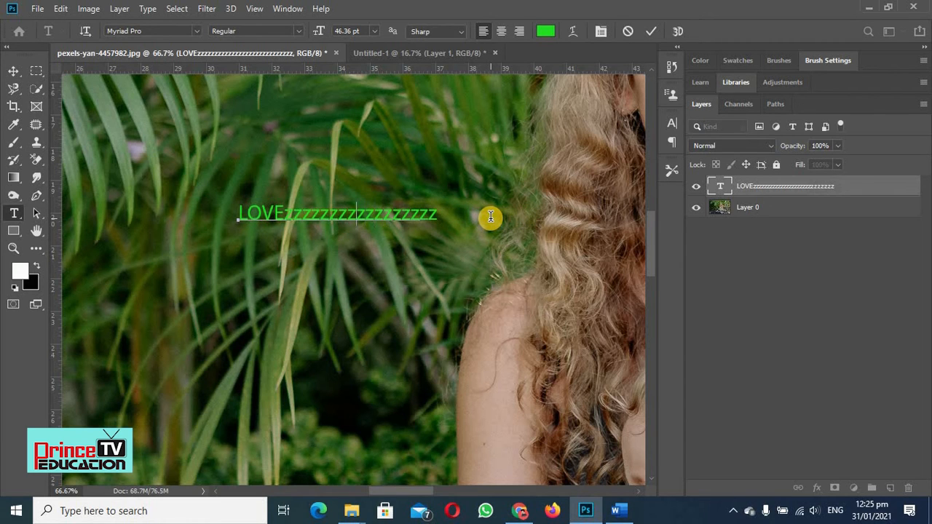
key("BackSpace")
key("BackSpace")
key("BackSpace")
key("BackSpace")
key("BackSpace")
key("BackSpace")
key("BackSpace")
key("BackSpace")
key("BackSpace")
key("BackSpace")
key("BackSpace")
key("BackSpace")
key("BackSpace")
key("BackSpace")
key("BackSpace")
key("BackSpace")
key("BackSpace")
key("ctrl+Return")
Enlarge the LOVE text proportionally to about 525% over the palm leaves and apply the transform
key("ctrl+t")
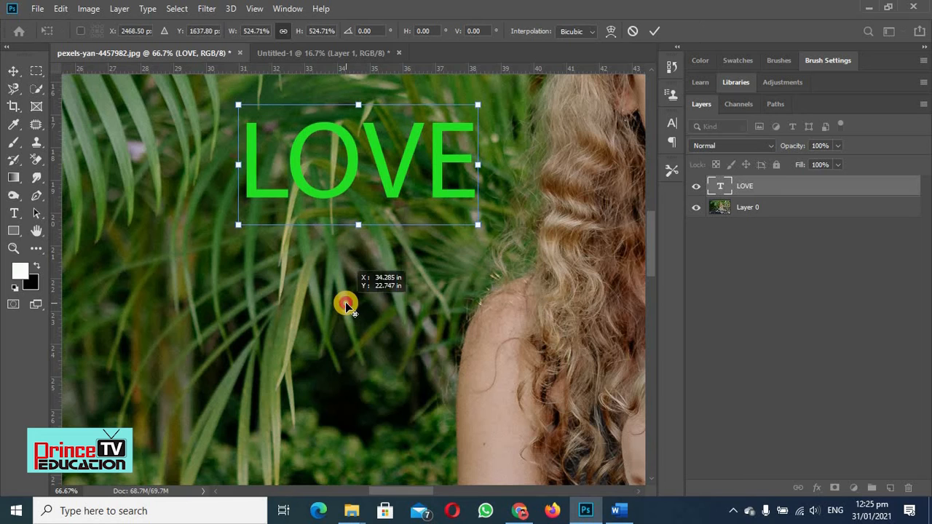
left_click(345, 301)
left_click(345, 301)
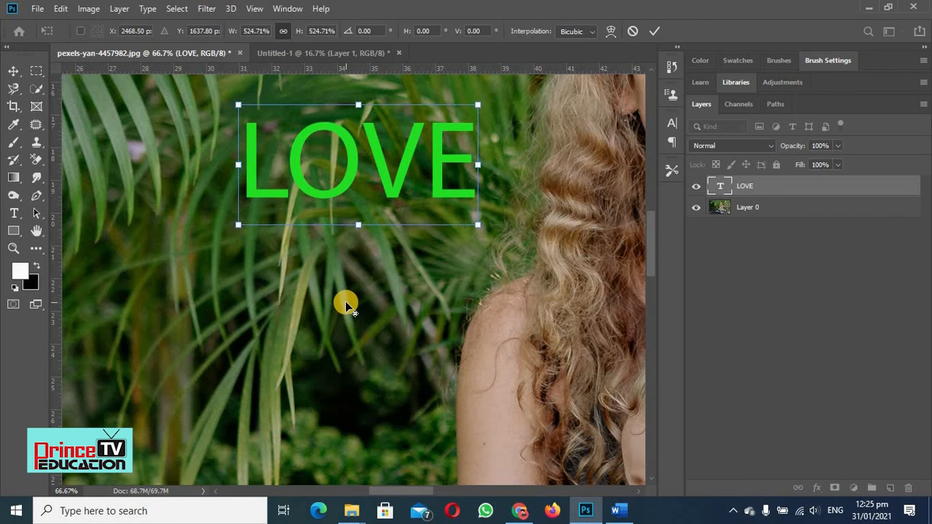
left_click(345, 301)
left_click(14, 70)
left_click(312, 308)
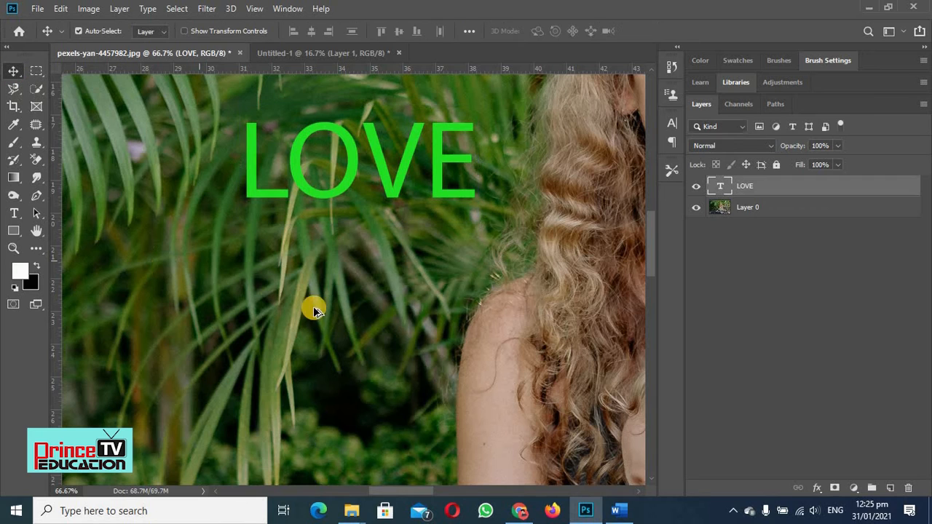
left_click(339, 324)
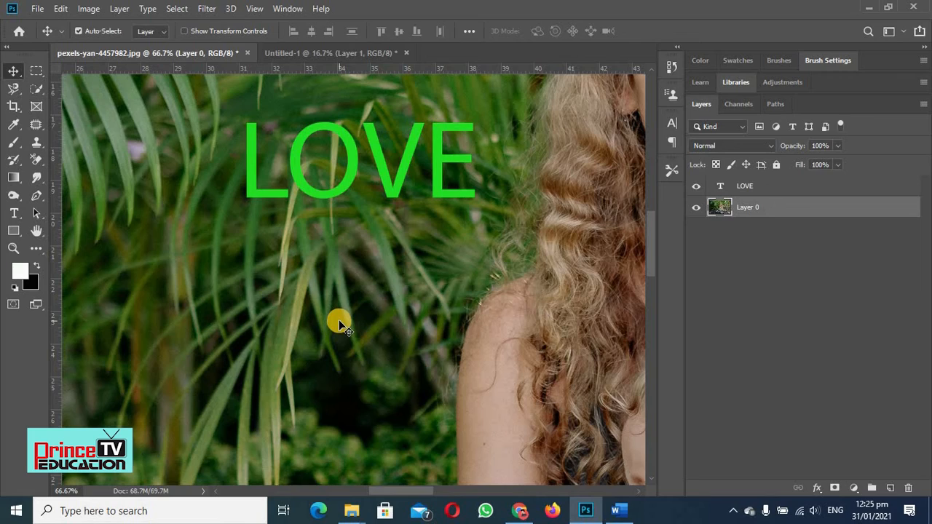
Enlarge the LOVE text proportionally to about 533% and move it over the woman and child, with the whole photo in view
key("z")
left_click(339, 321, "alt")
left_click(340, 321, "alt")
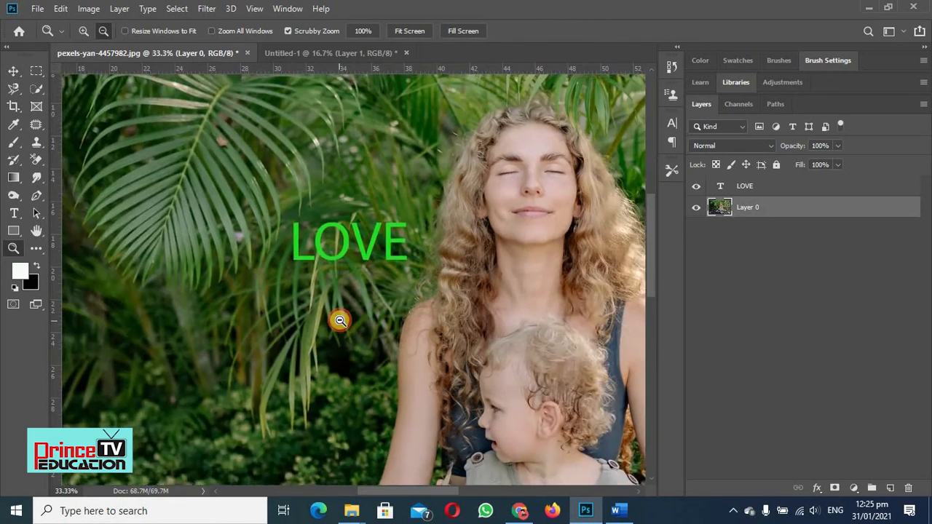
left_click(339, 321, "alt")
left_click(339, 321, "alt")
left_click(340, 321, "alt")
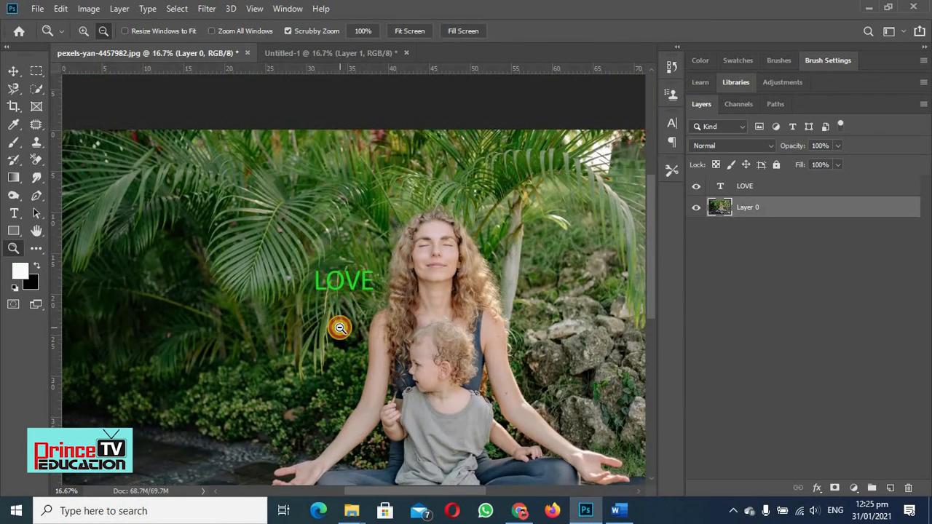
left_click(339, 322, "alt")
key("v")
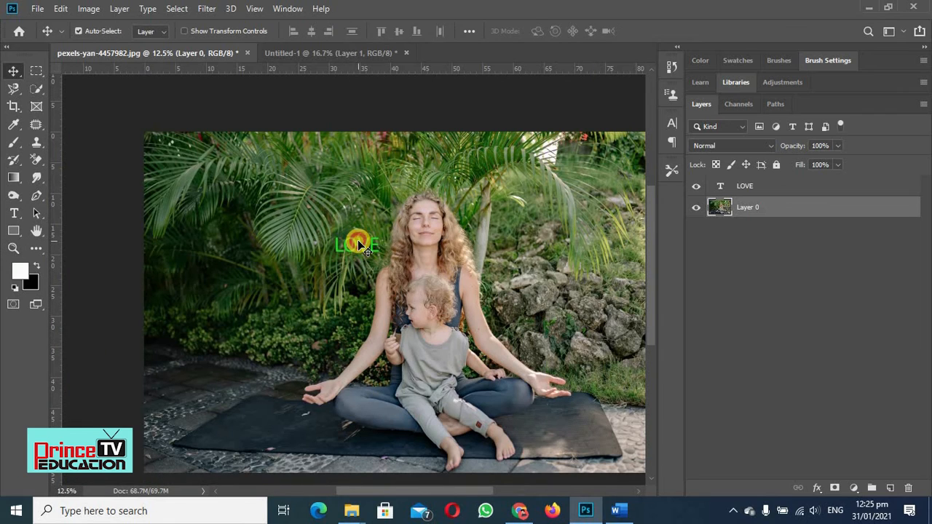
left_click(358, 241)
key("ctrl+t")
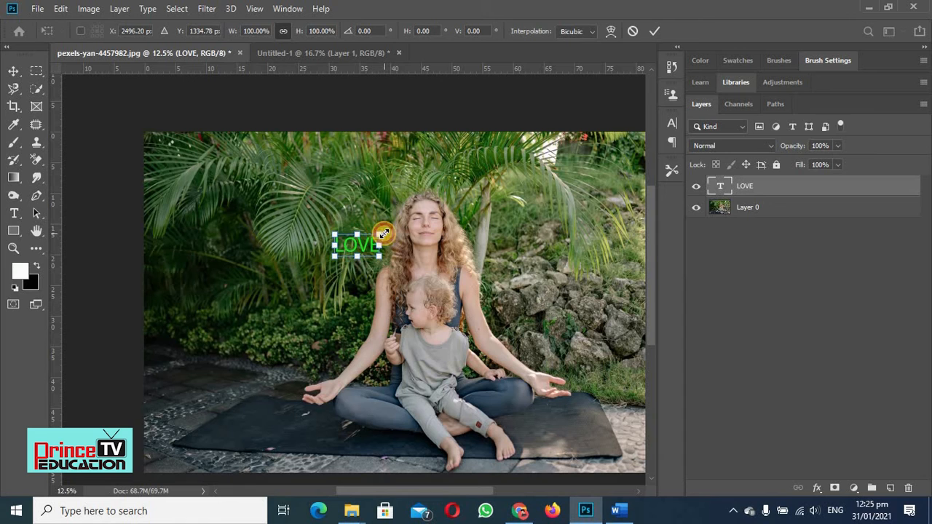
left_click_drag(380, 234, 574, 138)
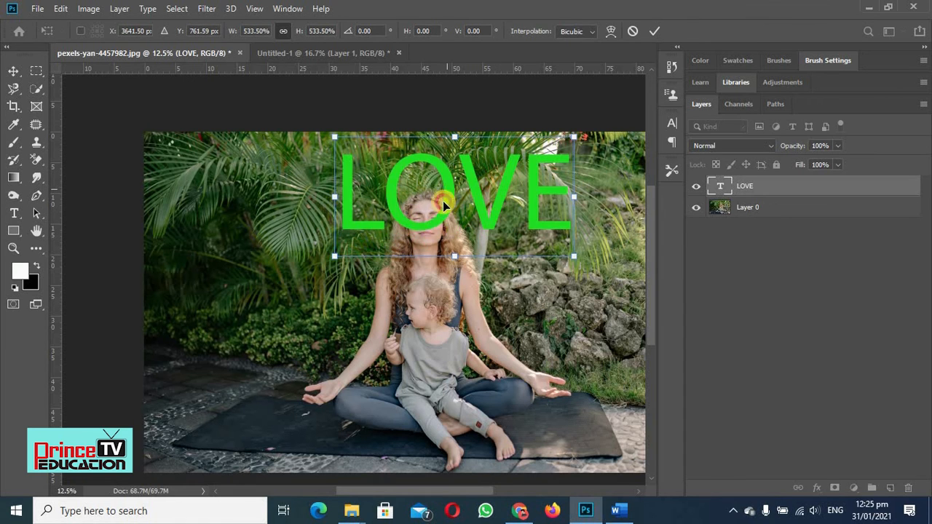
left_click_drag(444, 206, 379, 322)
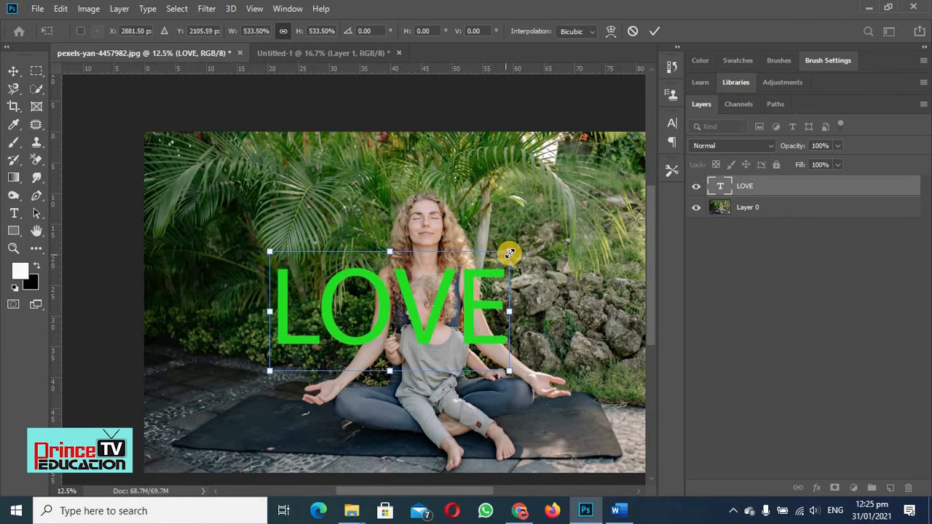
Enlarge the LOVE text further until it spans most of the photo, position it across the woman, and apply the transform
left_click_drag(509, 253, 681, 149)
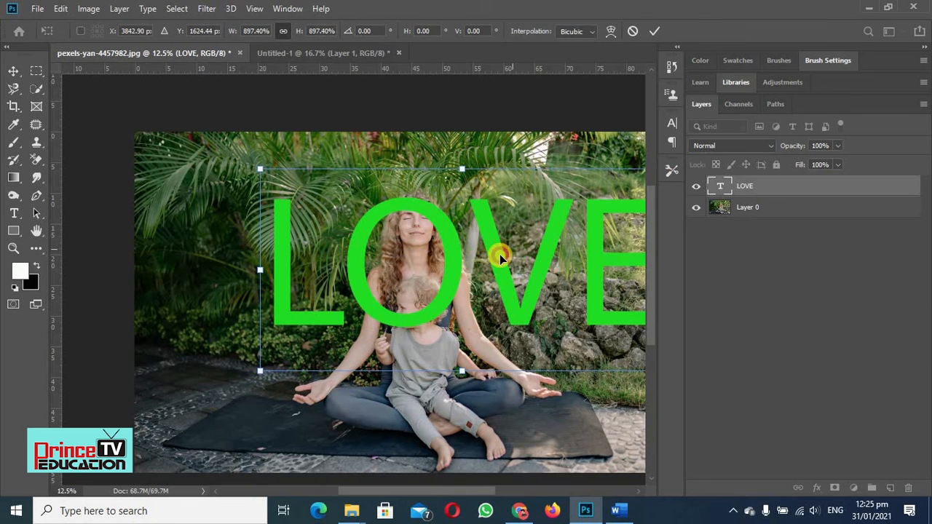
left_click_drag(501, 256, 408, 262)
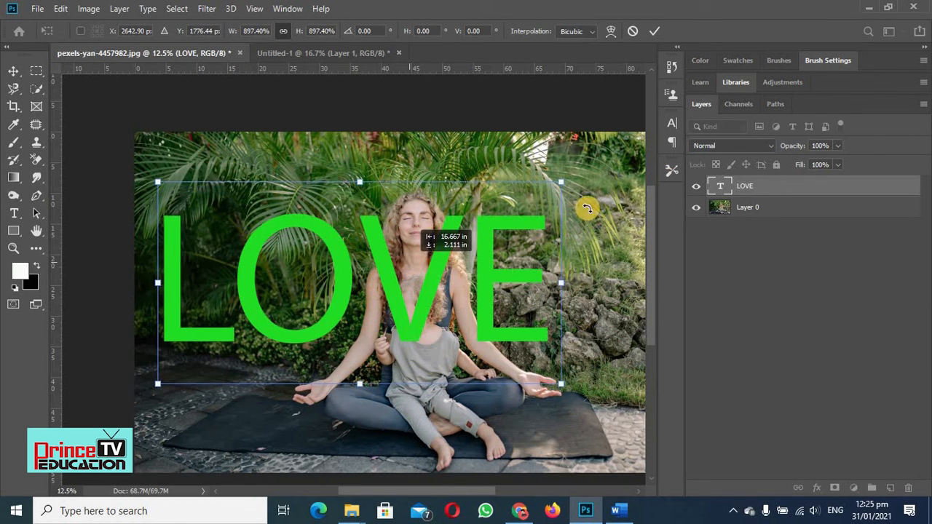
left_click_drag(561, 182, 598, 165)
left_click_drag(418, 253, 389, 258)
key("Return")
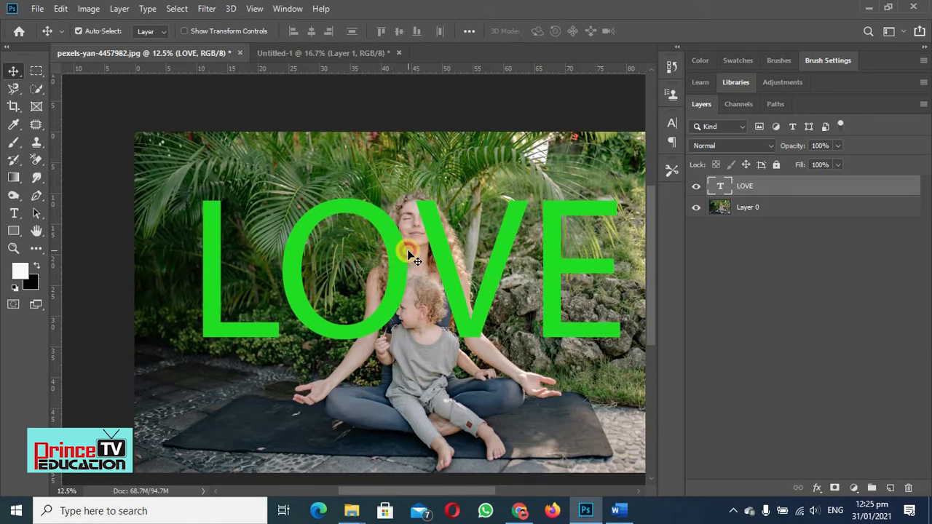
Change the font of the LOVE text to Impact and commit the edit
double_click(407, 249)
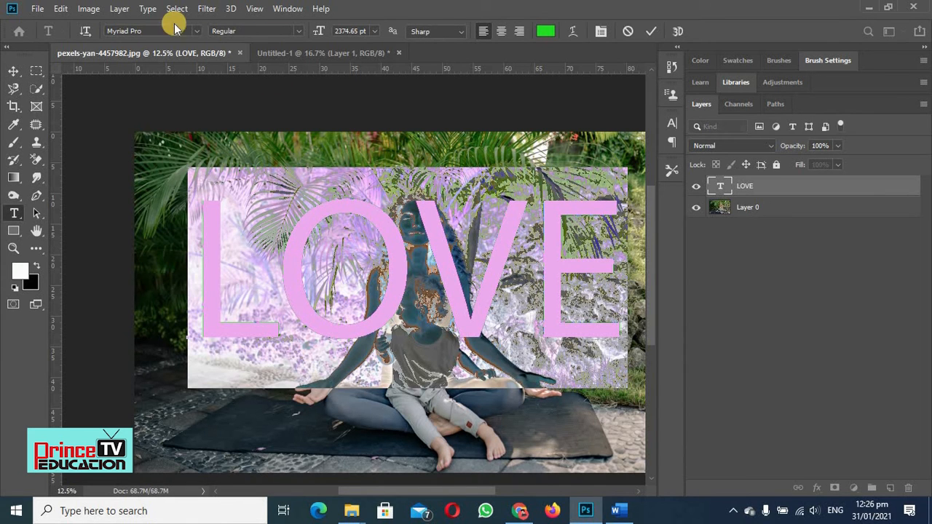
left_click(196, 31)
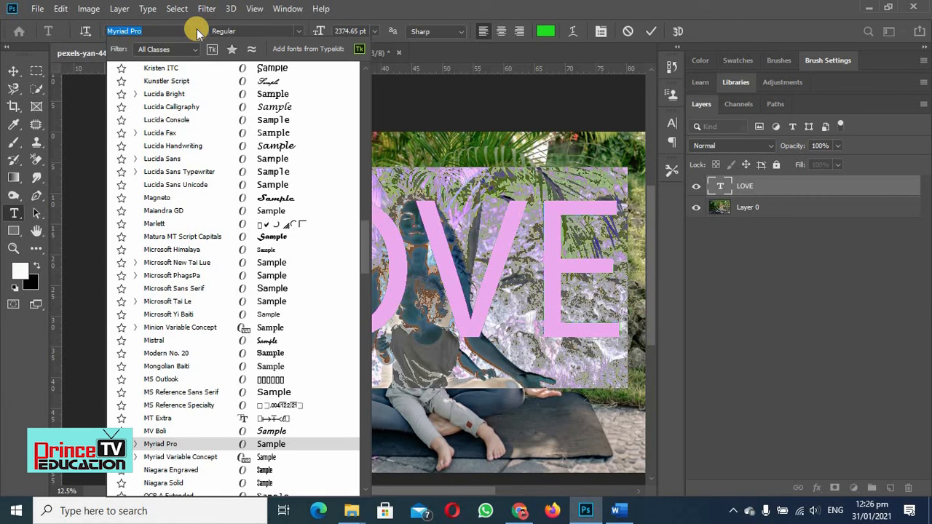
key("BackSpace")
type("im")
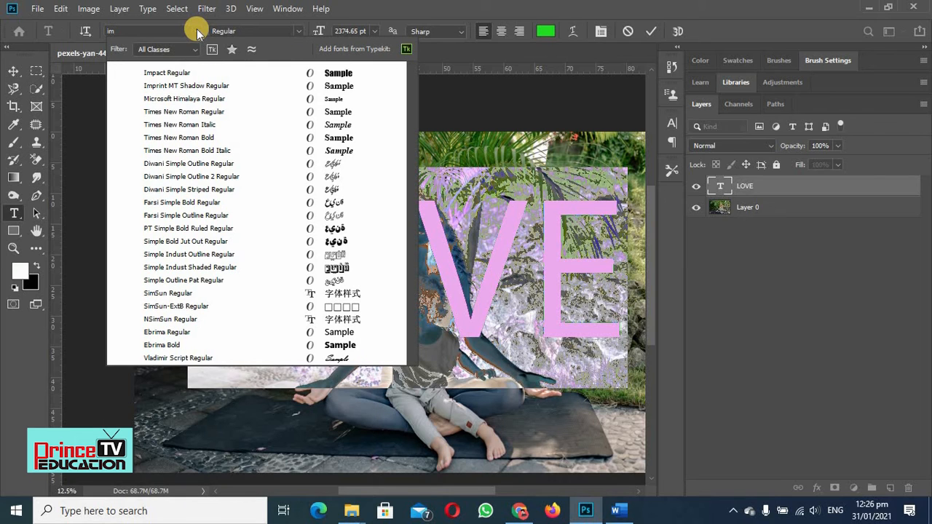
left_click(198, 72)
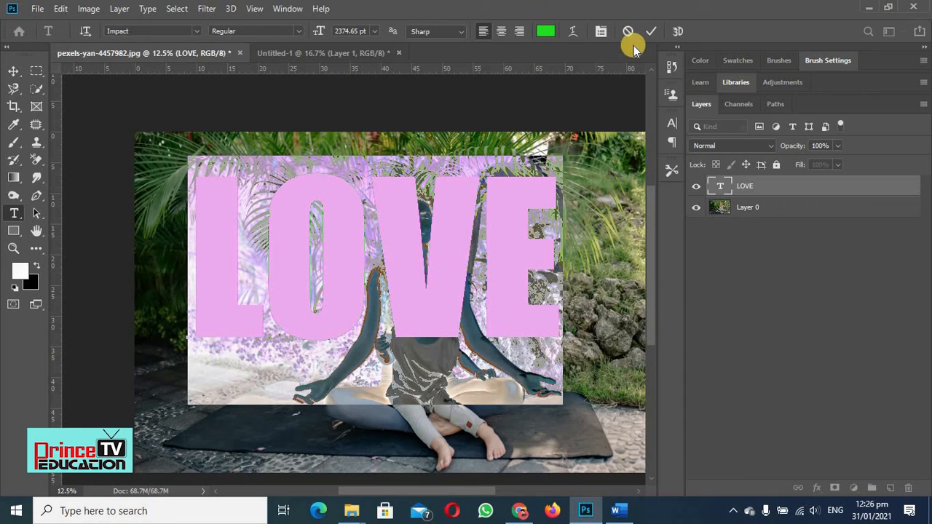
left_click(651, 32)
key("v")
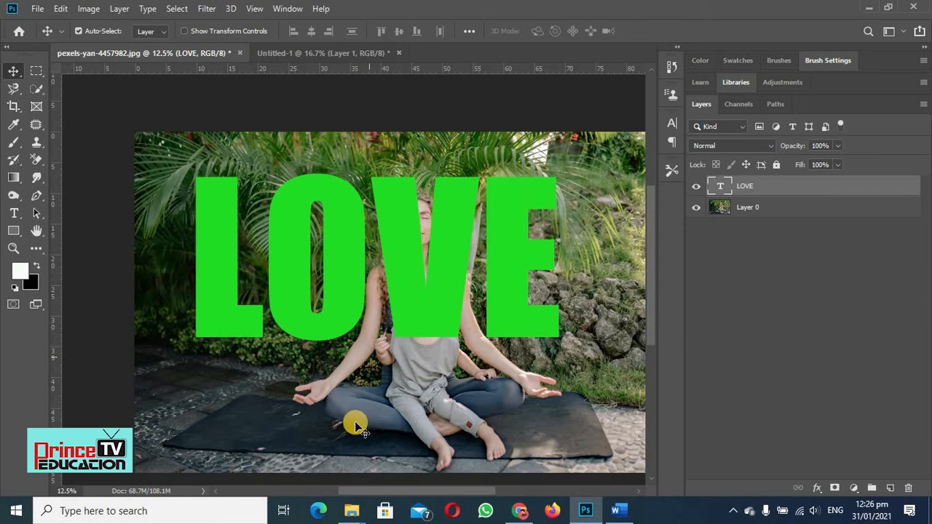
Shift the photo up and to the left behind the text, and rasterize the LOVE type layer
left_click_drag(398, 417, 366, 368)
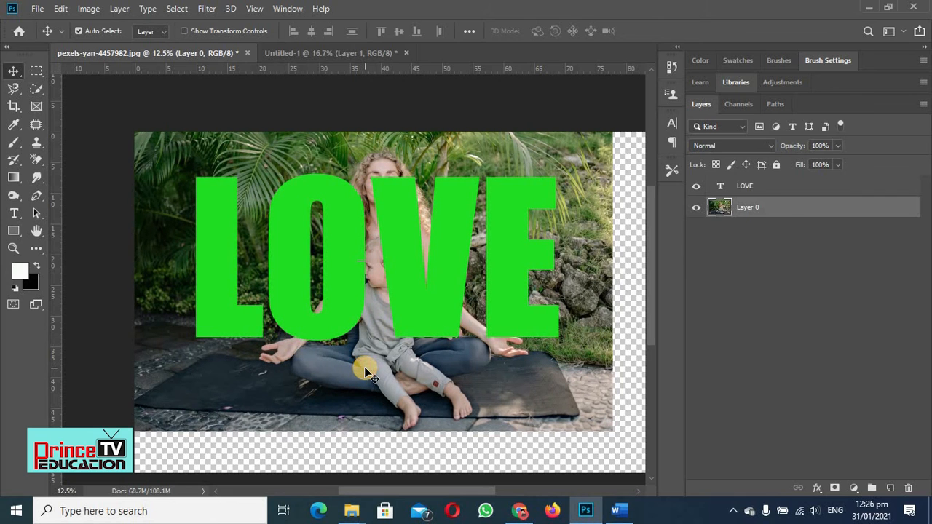
left_click(741, 191)
right_click(740, 189)
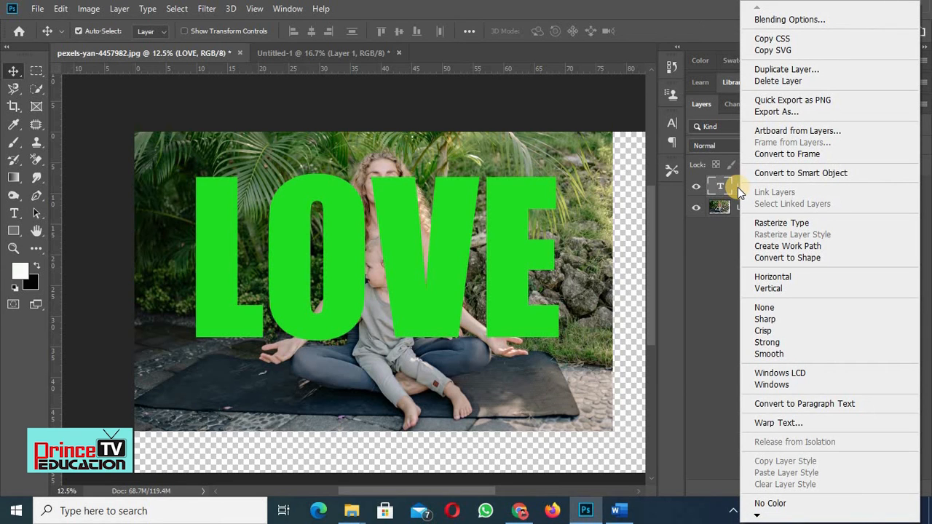
left_click(773, 225)
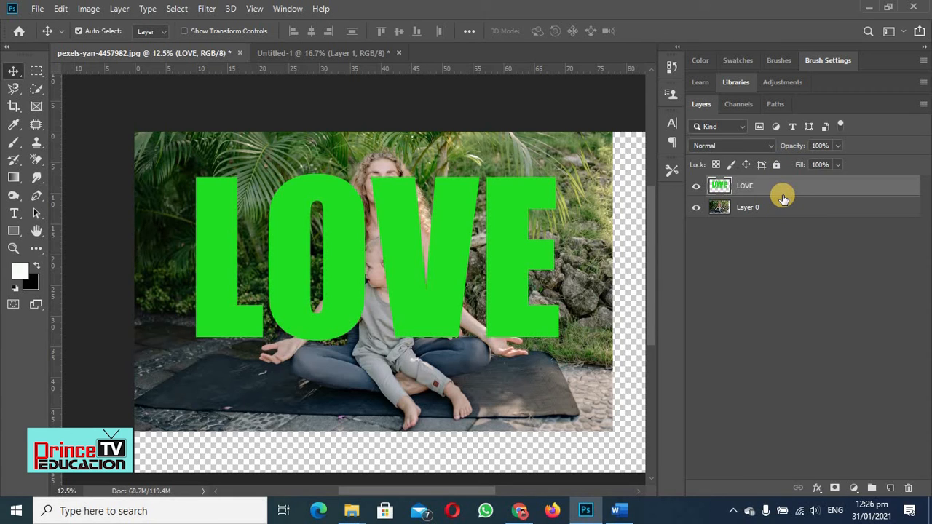
left_click_drag(783, 199, 778, 193)
left_click(777, 194, "alt")
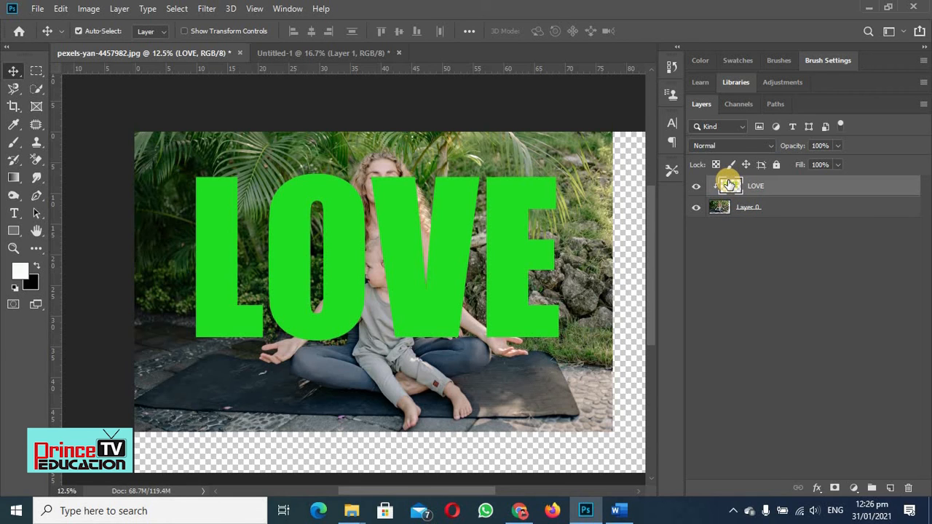
key("ctrl+alt+g")
Place the LOVE layer below the photo layer and clip the photo to the LOVE letters with a clipping mask
left_click_drag(728, 183, 728, 220)
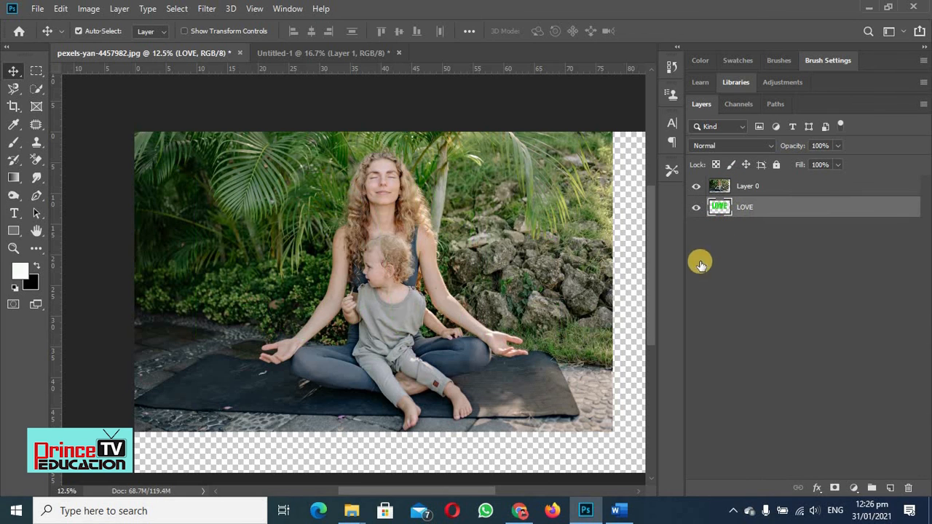
left_click(790, 192, "alt")
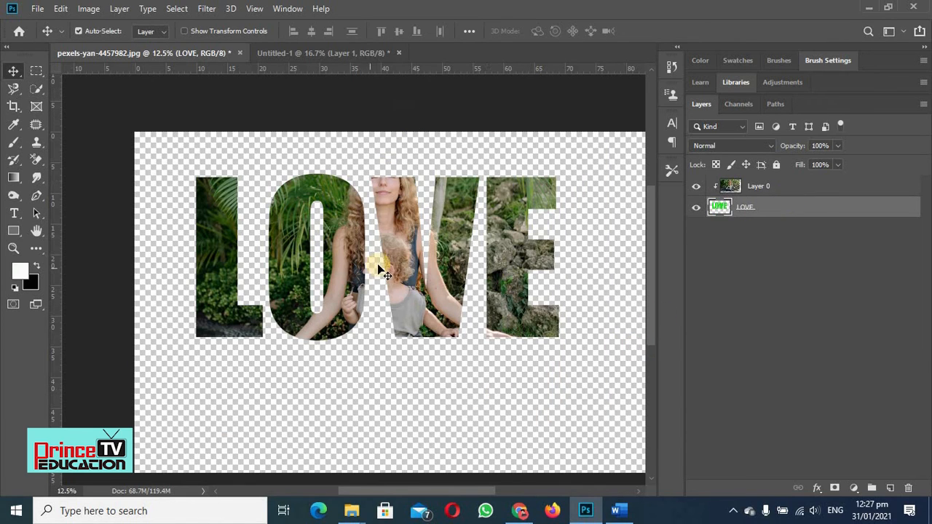
Move the clipped photo down and to the right so the woman's and child's faces sit inside the letter V
left_click_drag(390, 266, 398, 291)
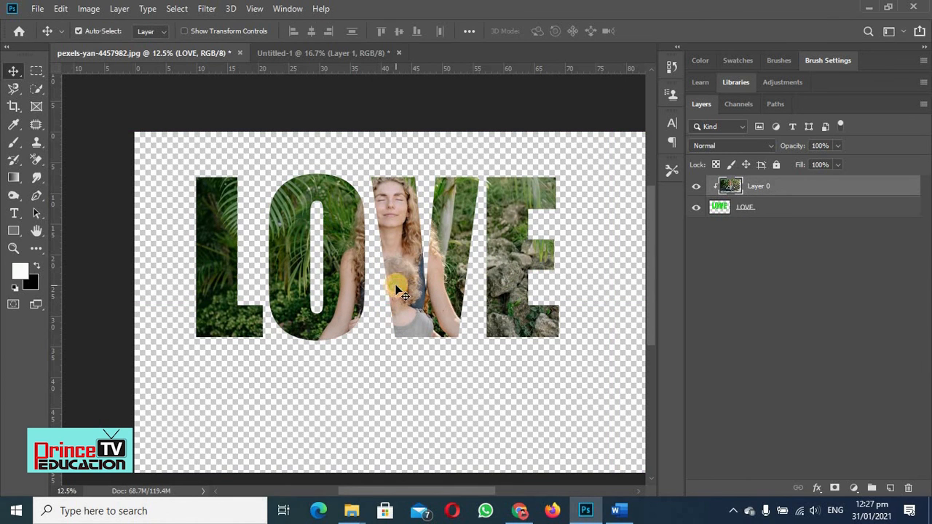
left_click(723, 211)
left_click_drag(305, 235, 334, 248)
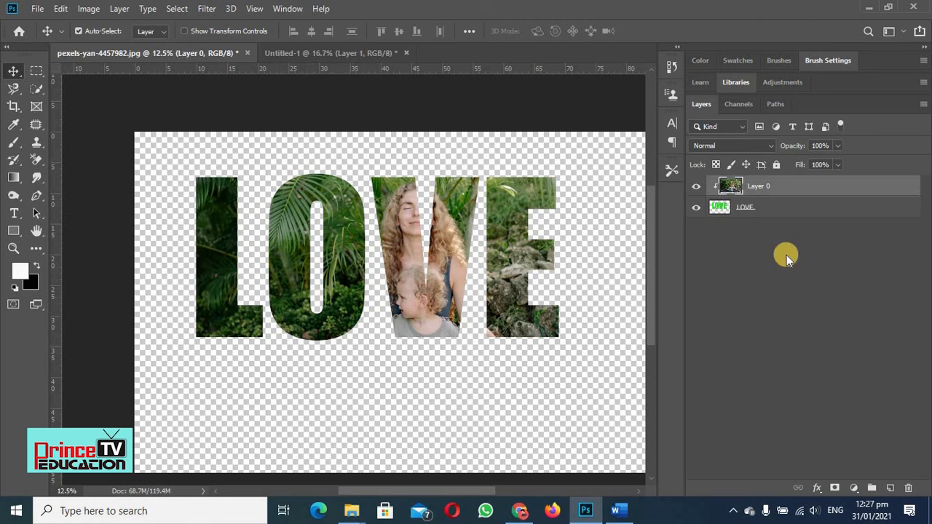
Add a new layer below LOVE, draw a white background rectangle of about 6011 × 4014 px over the whole canvas, and deselect it
left_click(885, 490)
left_click_drag(724, 186, 728, 244)
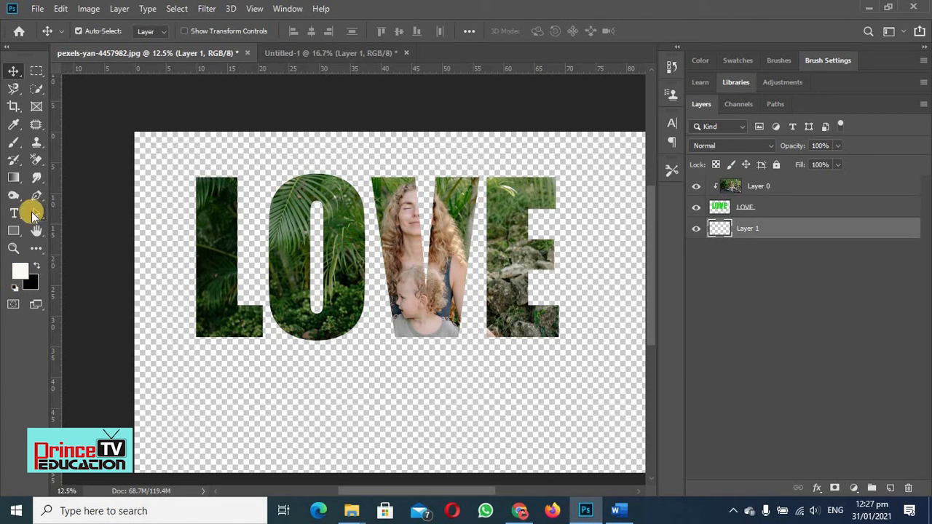
left_click(13, 231)
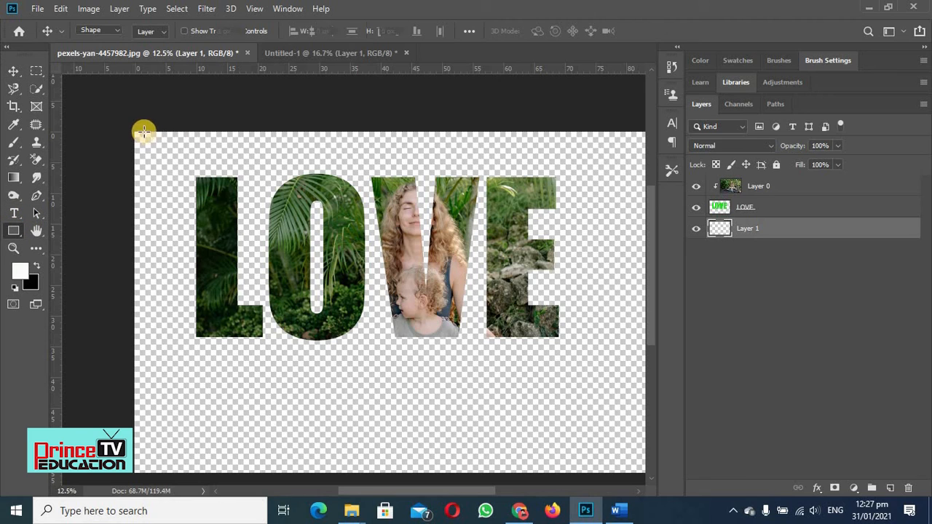
left_click_drag(135, 134, 631, 468)
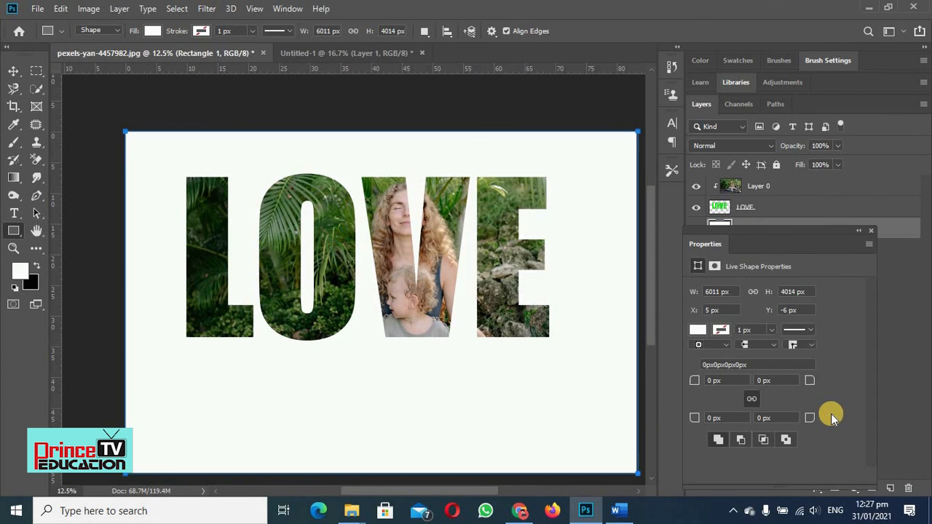
left_click(870, 230)
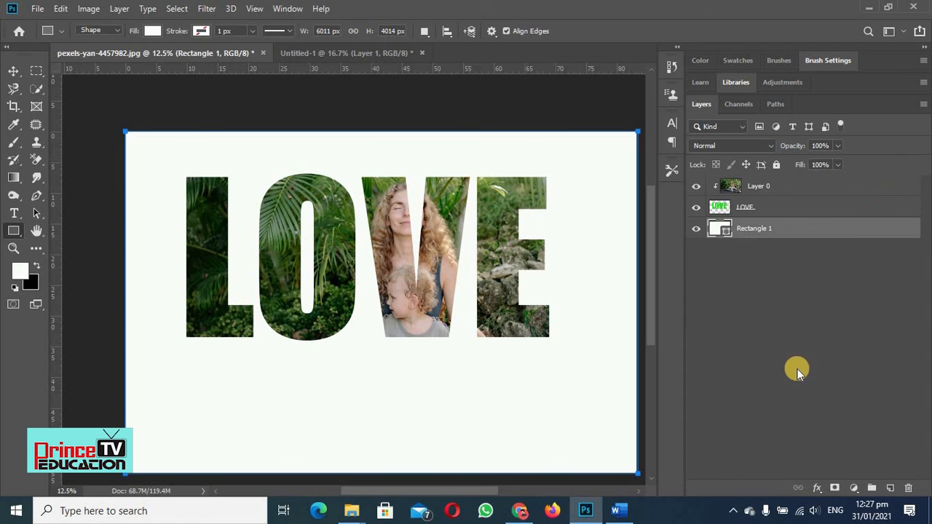
left_click(785, 379)
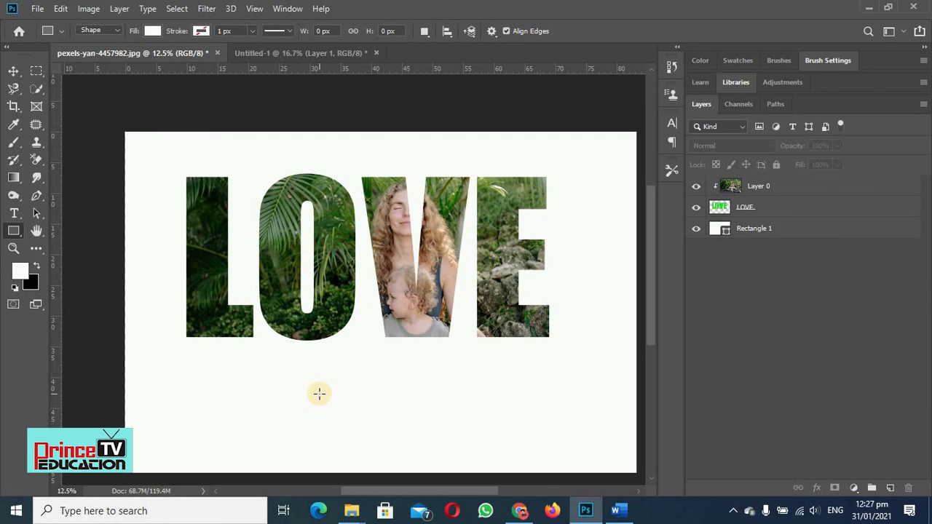
Compare the LOVE text clipping with the wave shape clipping by switching between the two open documents
left_click(306, 54)
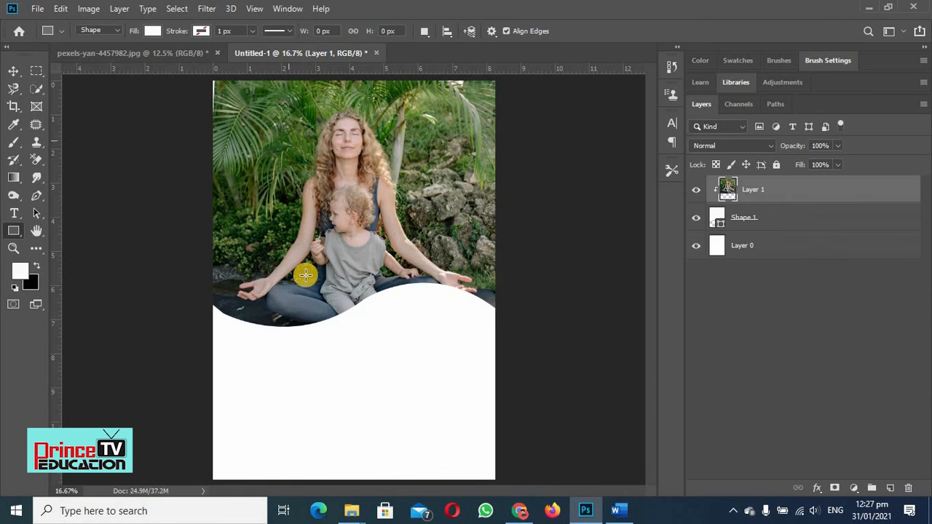
left_click(131, 55)
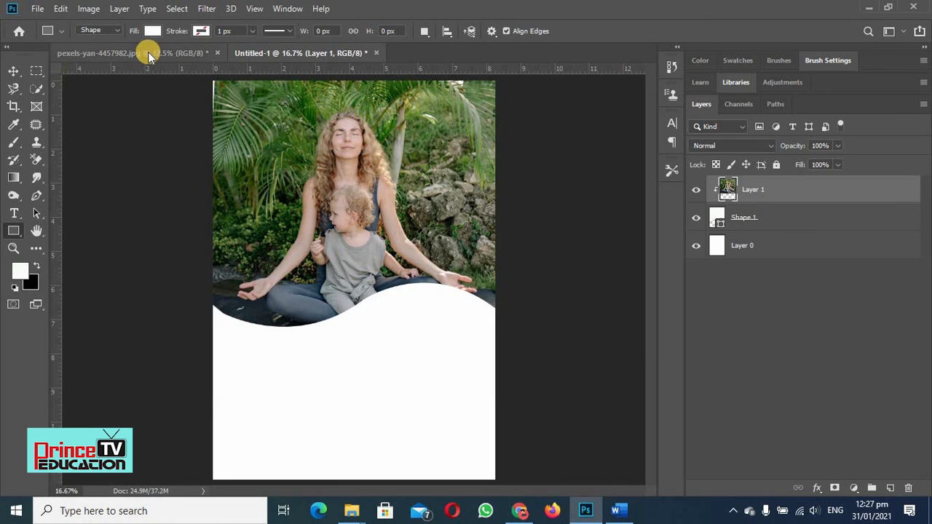
left_click(148, 52)
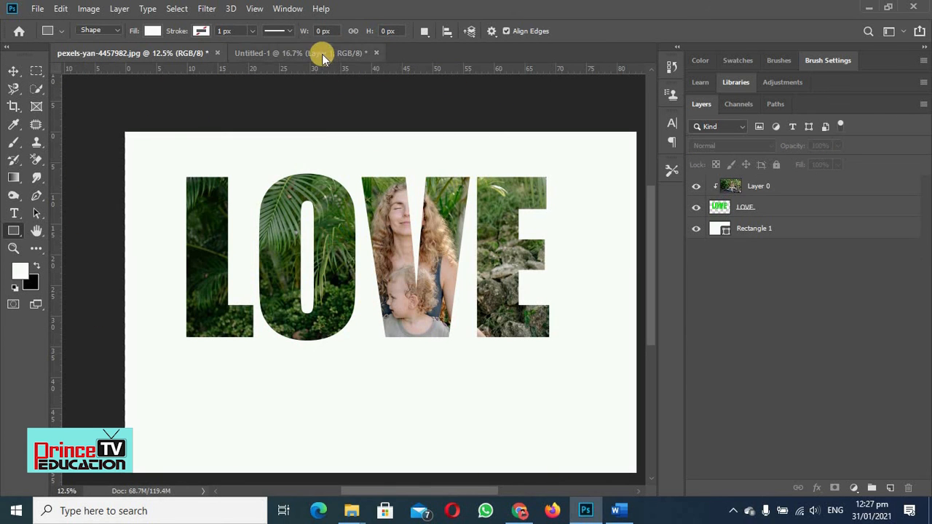
left_click(322, 54)
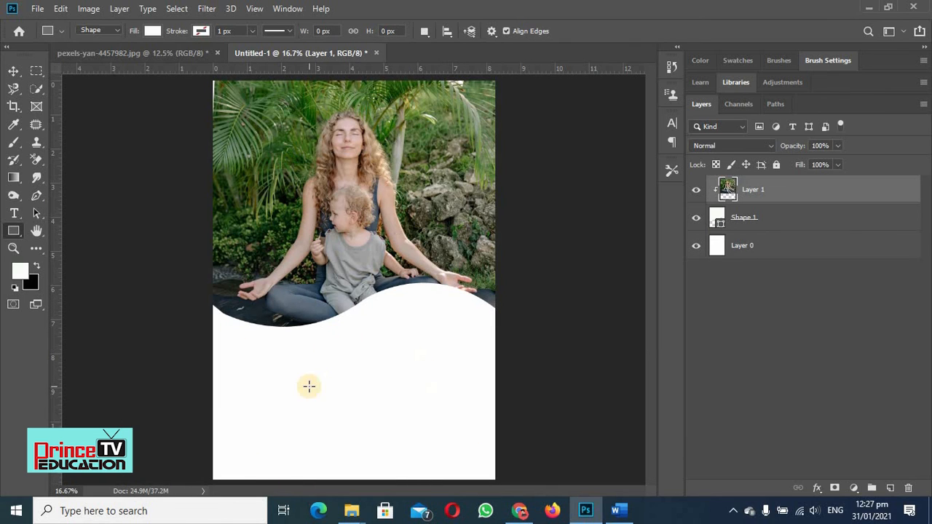
left_click(113, 58)
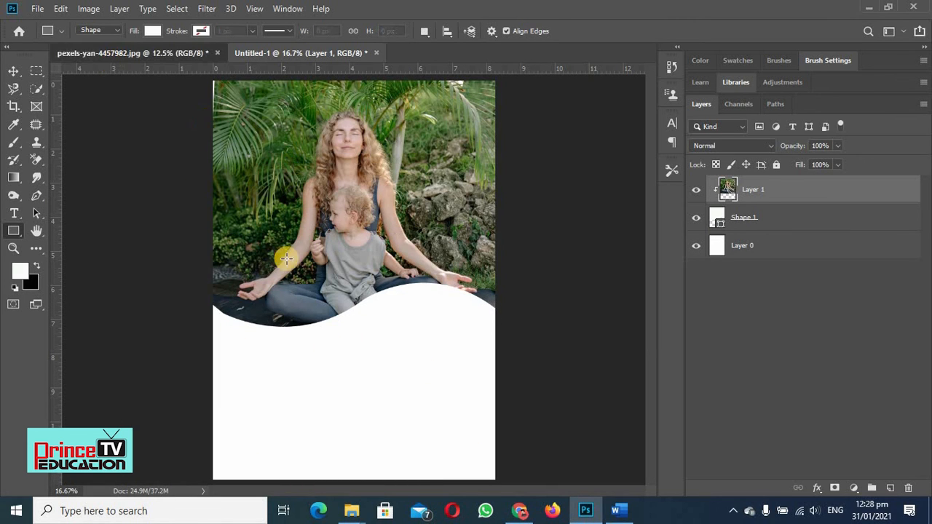